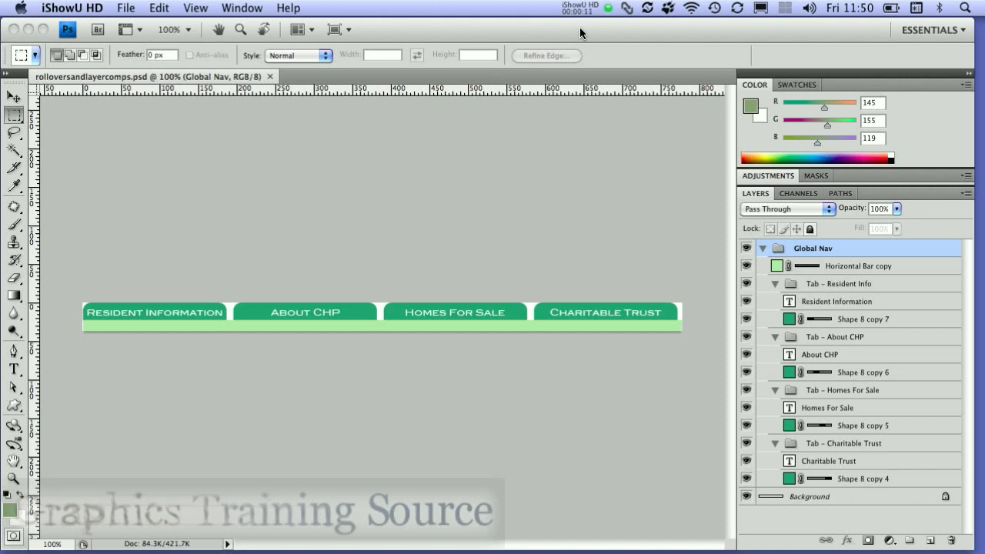
# Bring Photoshop forward with the Layer Comps panel beside rolloversandlayercomps.psd, showing only Last Document State.
pyautogui.press('super+Tab')
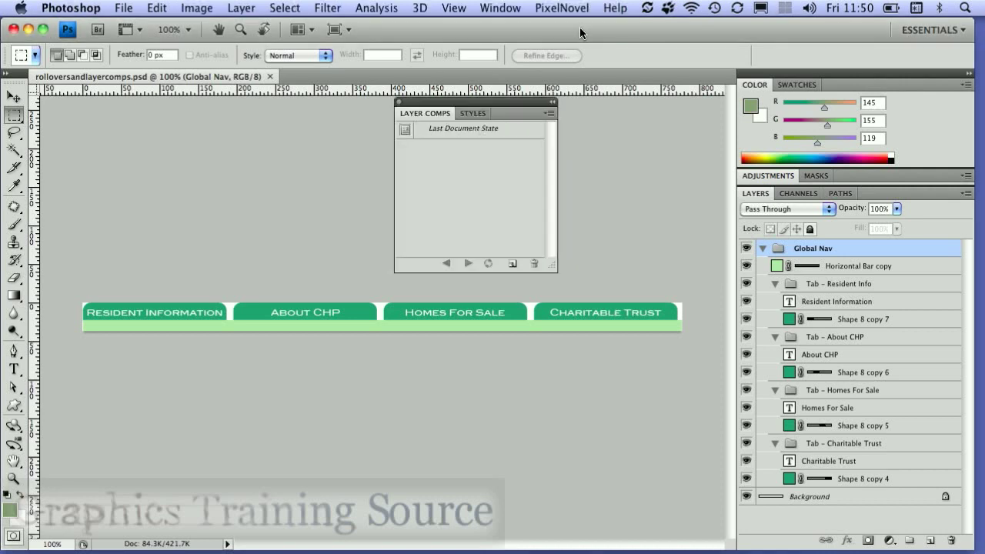
pyautogui.click(468, 113)
pyautogui.click(436, 114)
pyautogui.click(502, 8)
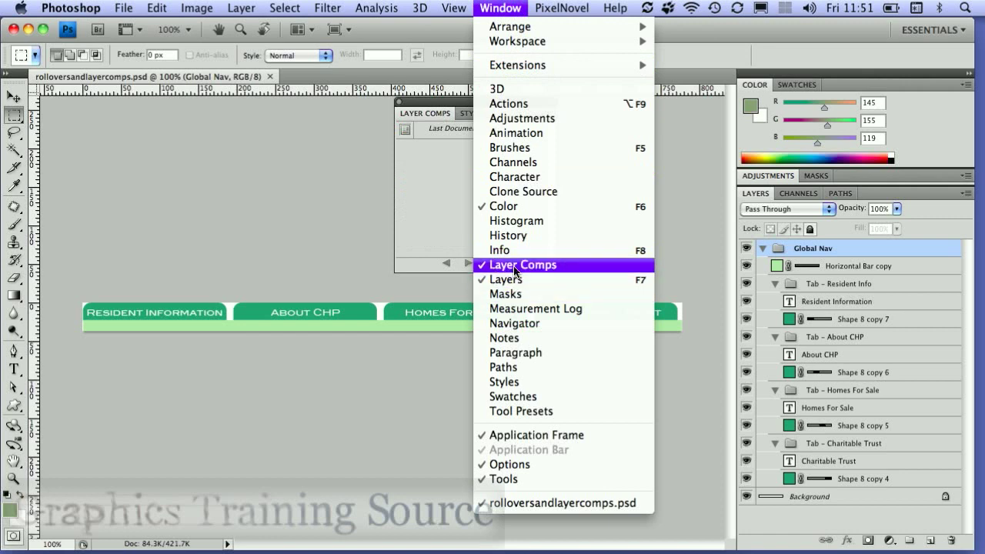
pyautogui.click(525, 382)
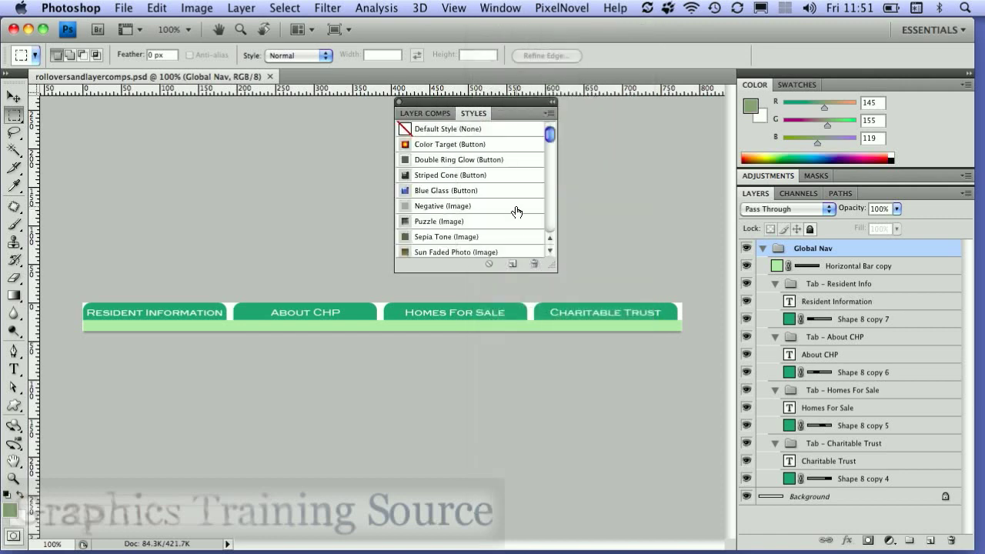
pyautogui.click(429, 114)
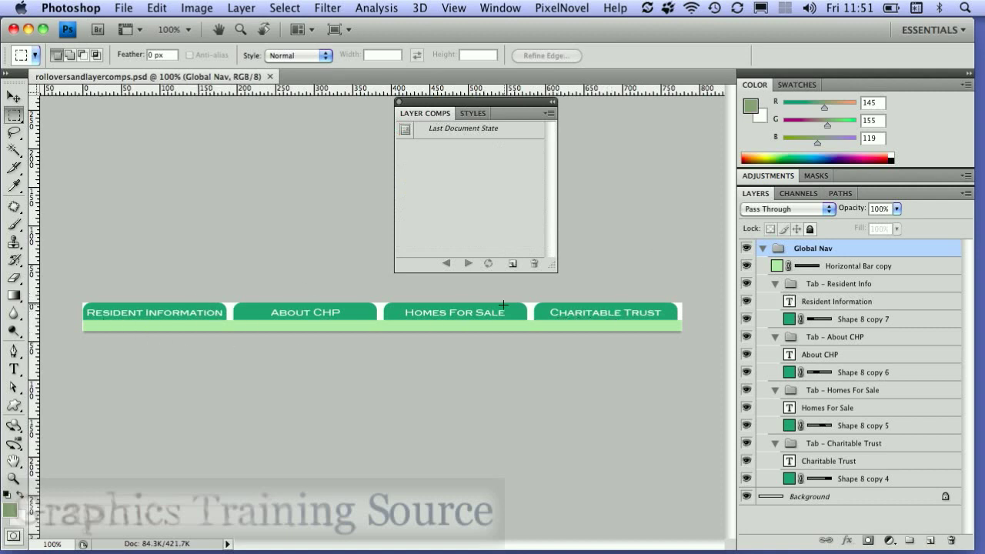
# Add a Drop Shadow and a light green Color Overlay (c5e0ab), sampled from the bottom strip, to Shape 8 copy 7.
pyautogui.doubleClick(904, 323)
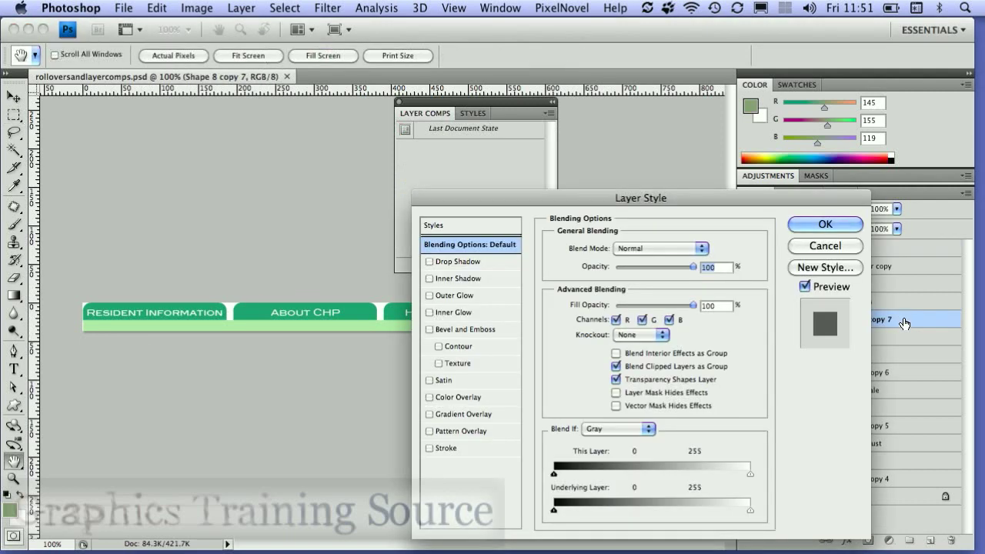
pyautogui.moveTo(679, 199); pyautogui.dragTo(510, 207)
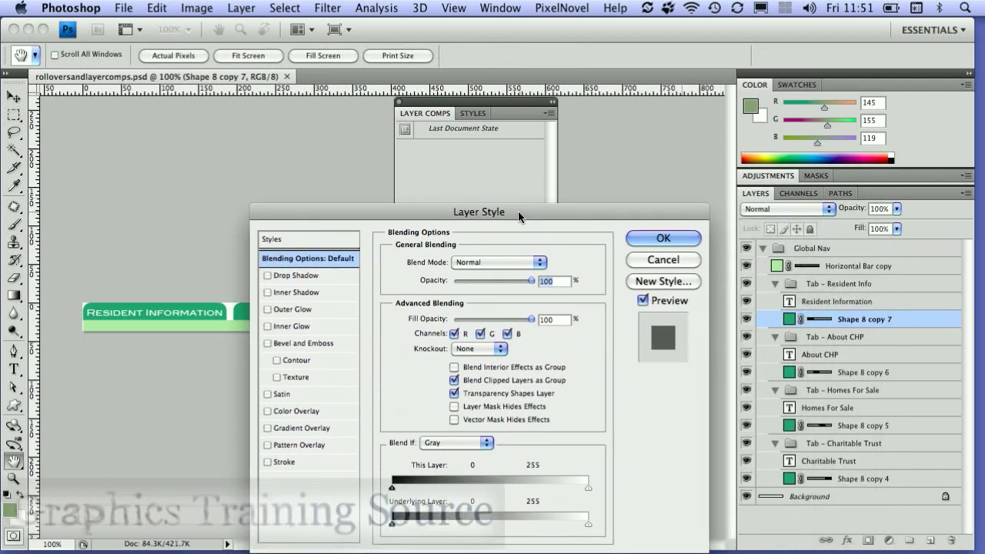
pyautogui.click(269, 274)
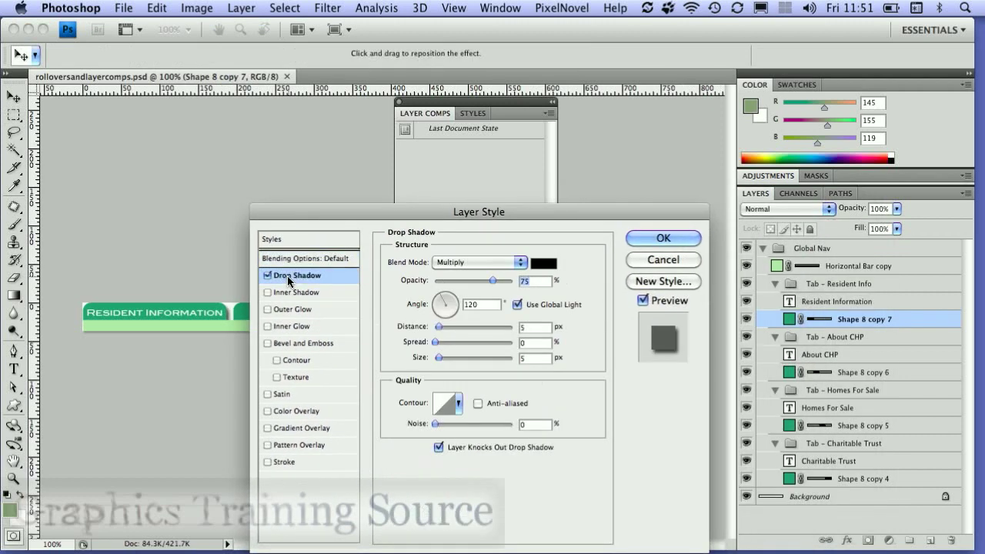
pyautogui.click(267, 410)
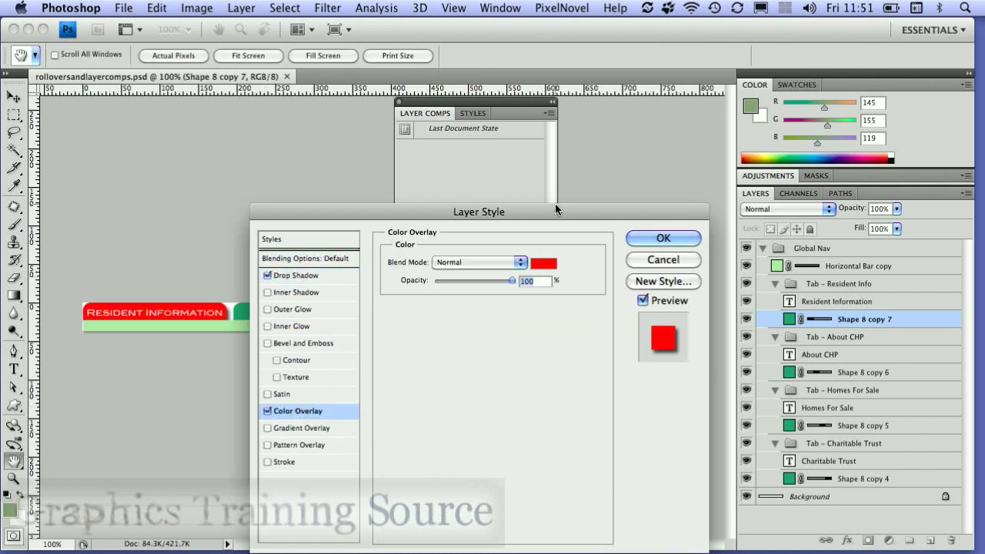
pyautogui.click(544, 264)
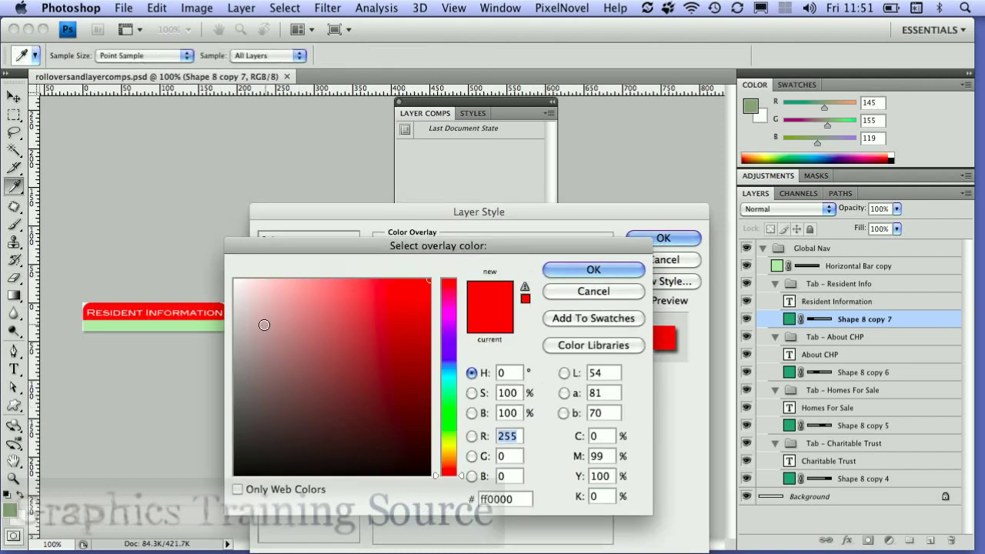
pyautogui.click(200, 326)
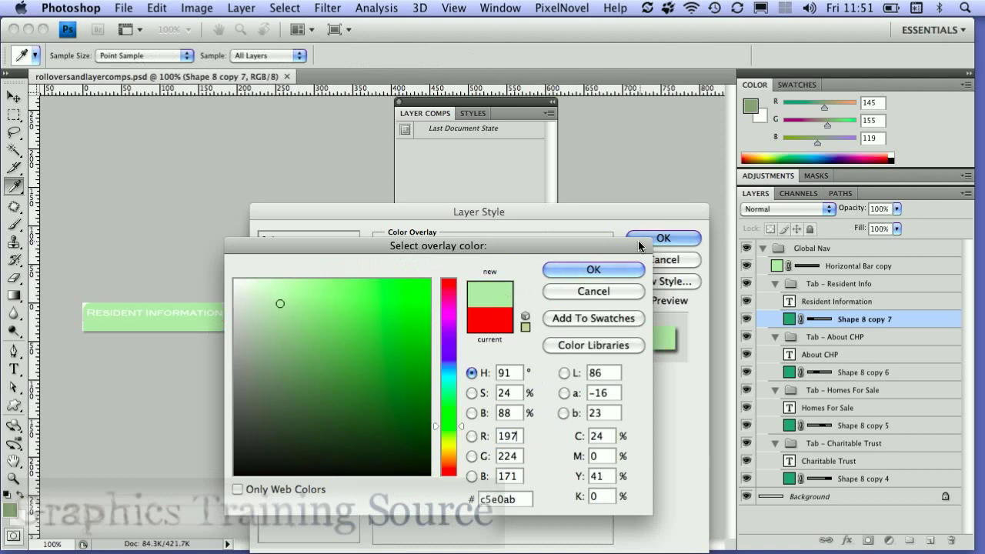
pyautogui.click(618, 266)
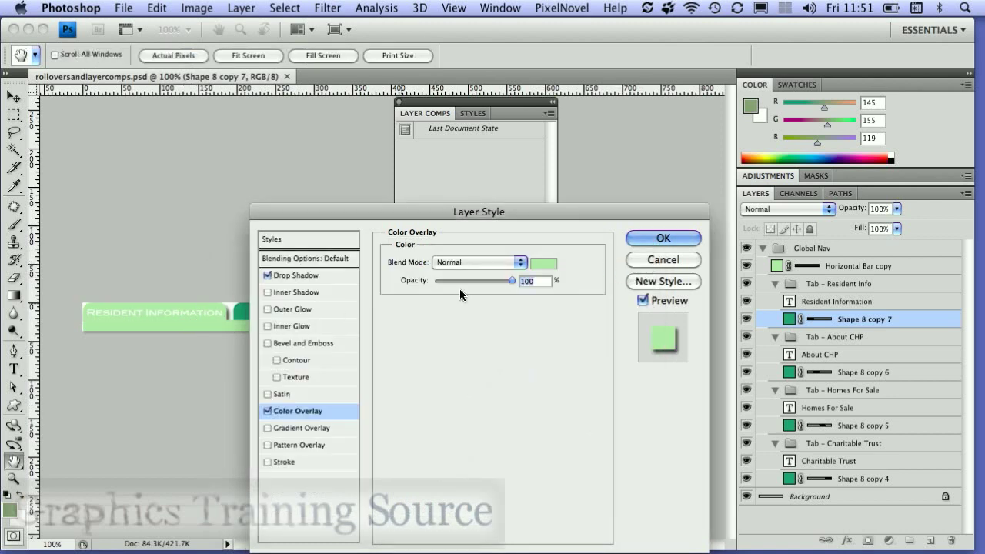
pyautogui.click(638, 237)
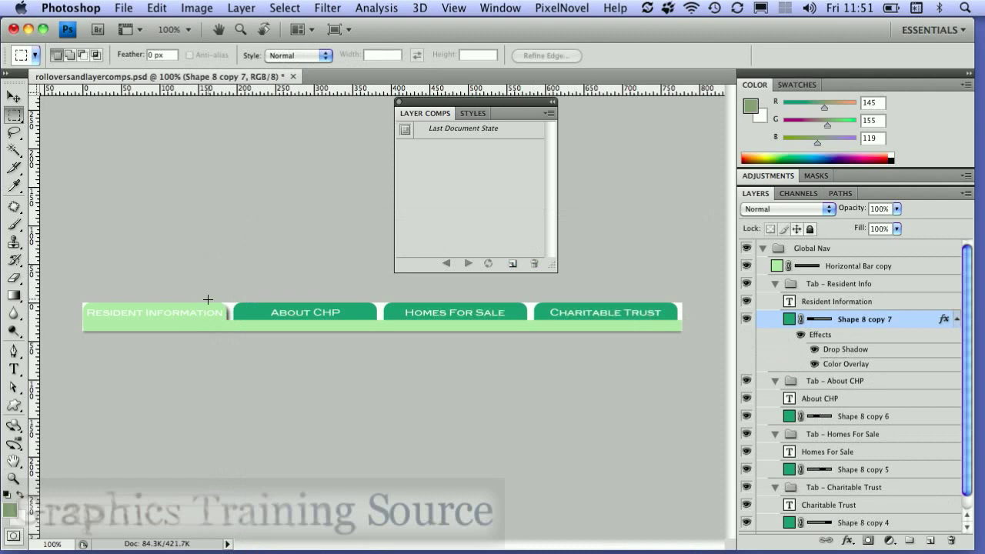
# Save the tab's shadow and green overlay as a new Styles panel style named 'Rollover Background'.
pyautogui.click(474, 114)
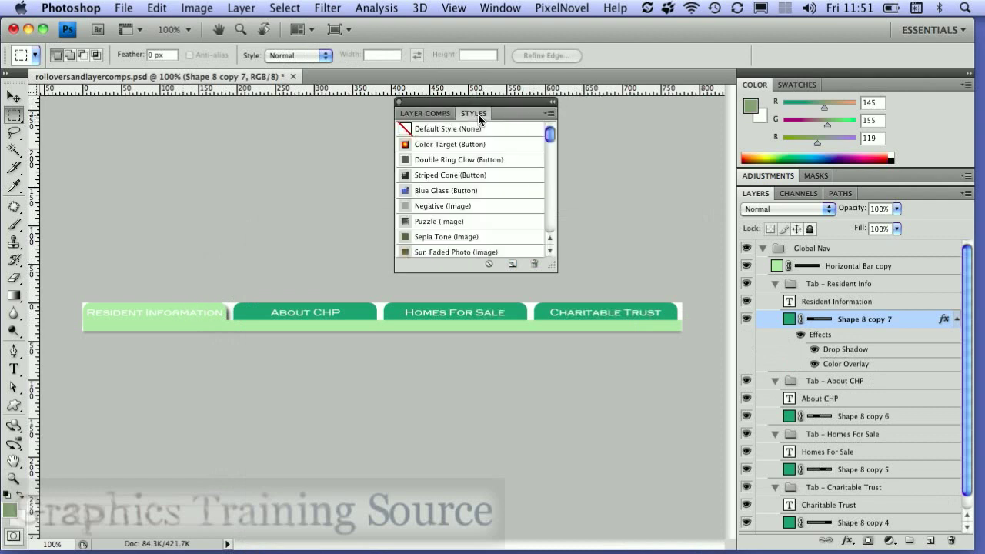
pyautogui.click(551, 116)
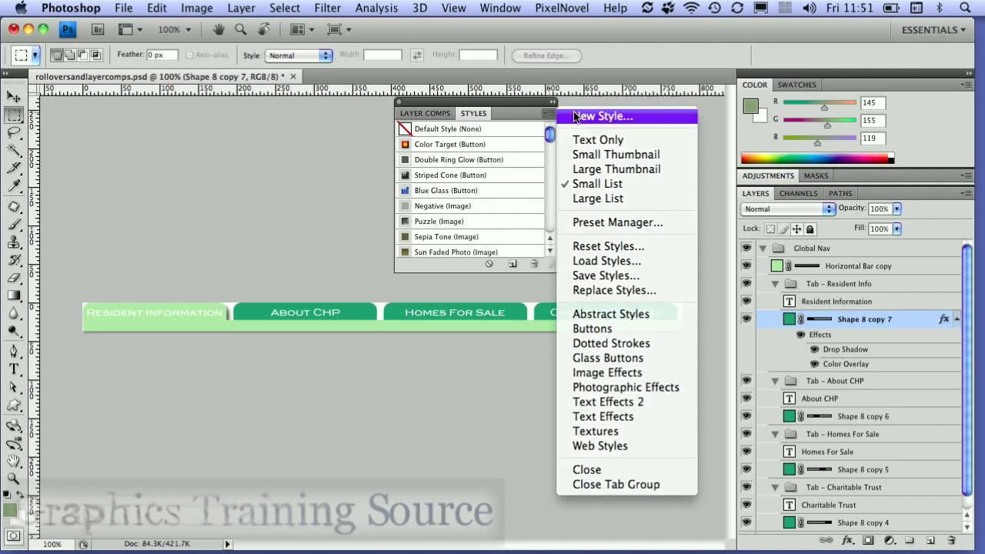
pyautogui.click(575, 117)
pyautogui.write('Rollove')
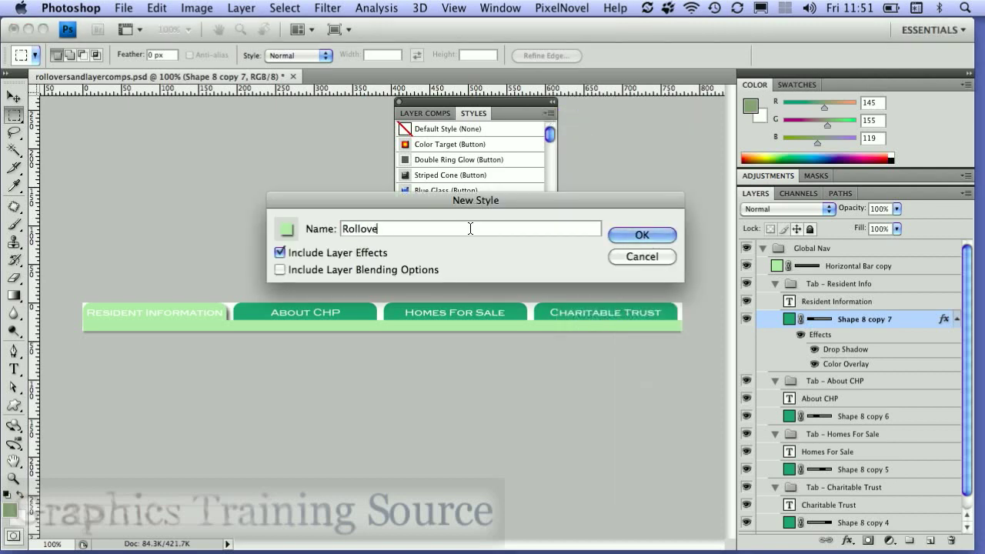
pyautogui.write('r Background')
pyautogui.click(617, 239)
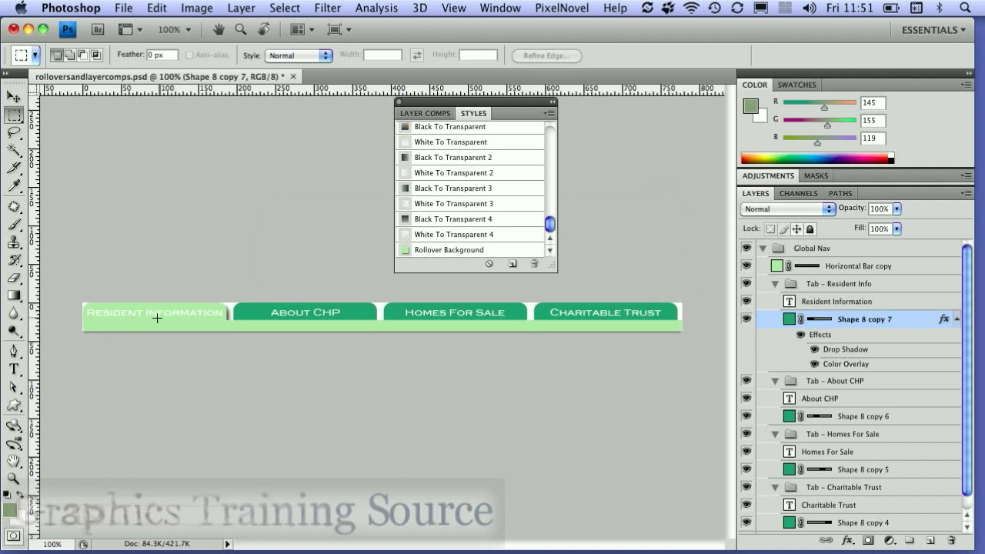
# Give the Resident Information text layer a near-black Color Overlay.
pyautogui.doubleClick(856, 308)
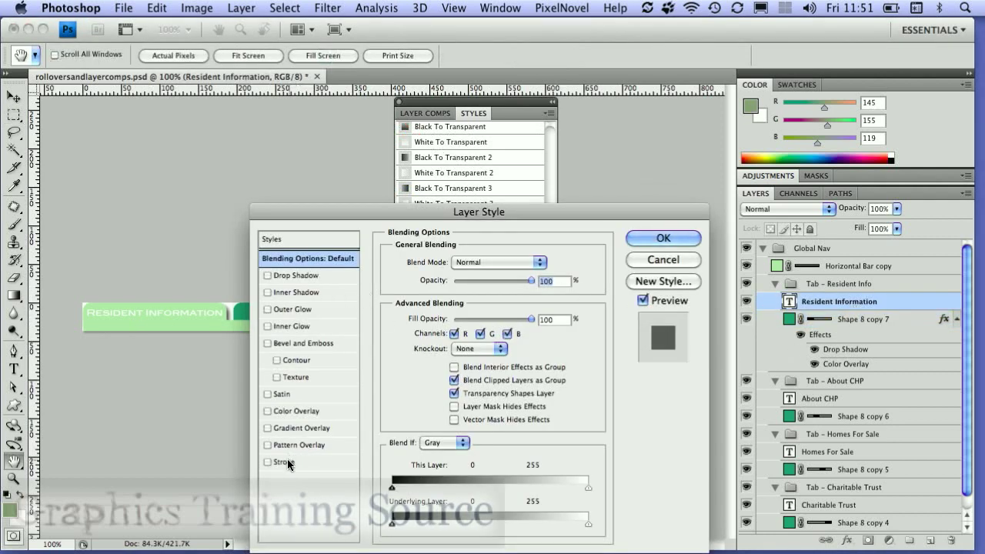
pyautogui.click(301, 412)
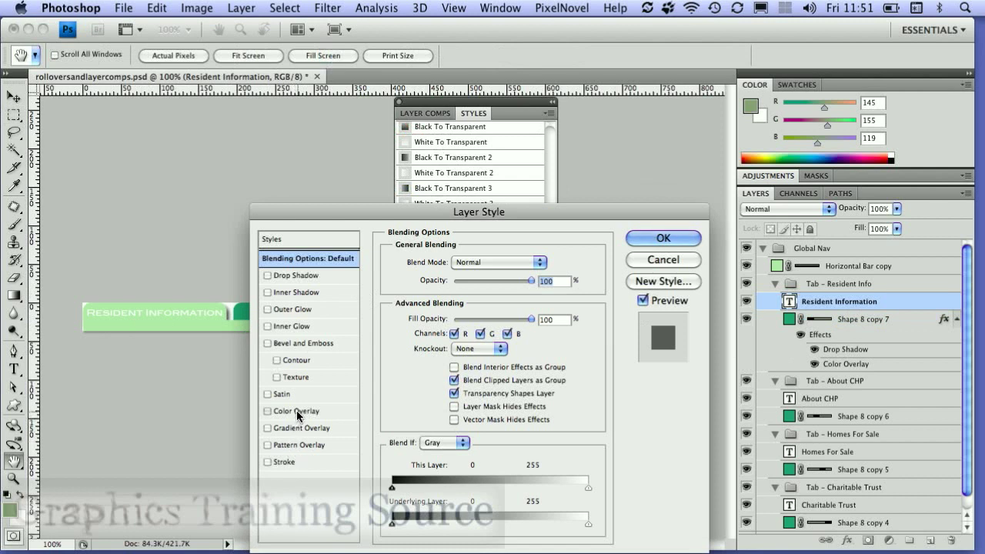
pyautogui.click(543, 263)
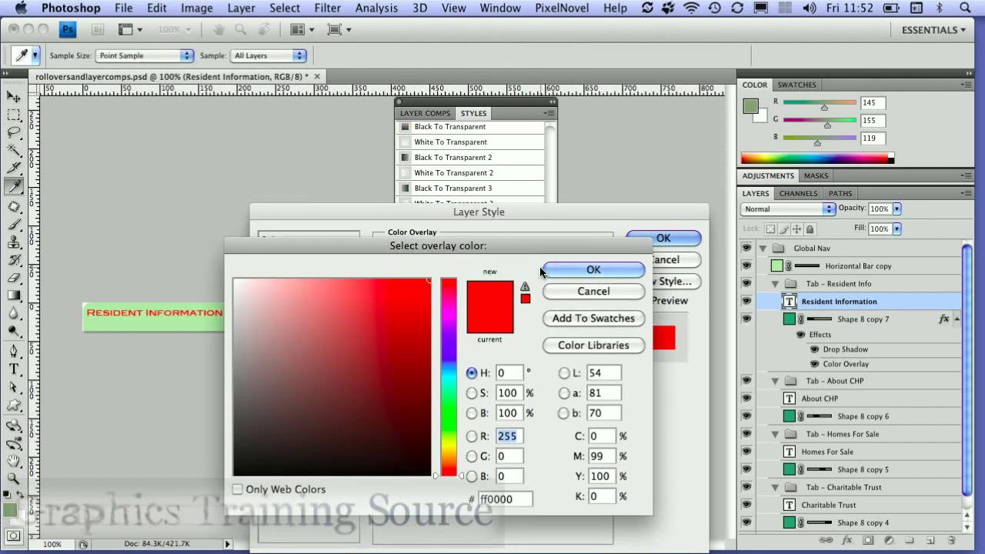
pyautogui.moveTo(395, 370); pyautogui.dragTo(424, 471)
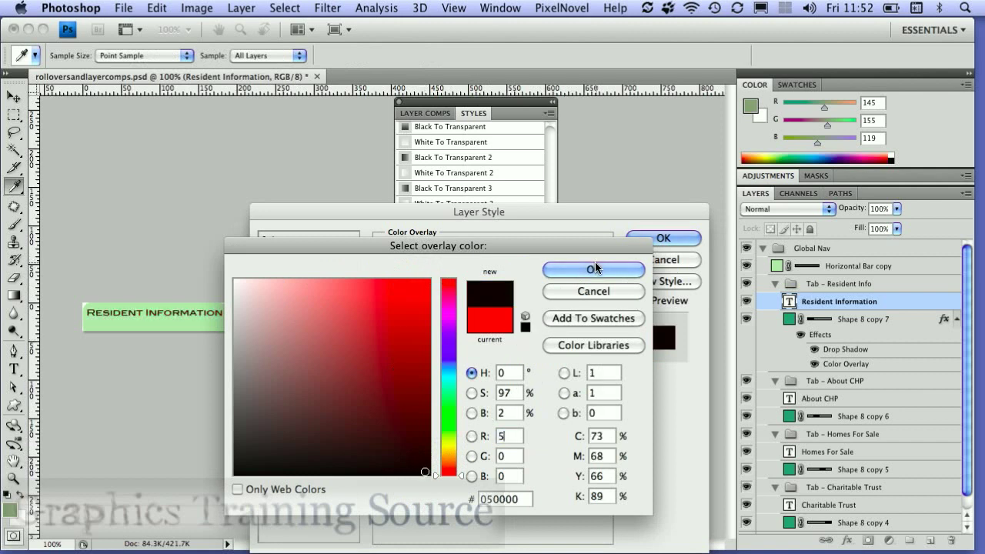
pyautogui.click(594, 269)
pyautogui.click(645, 237)
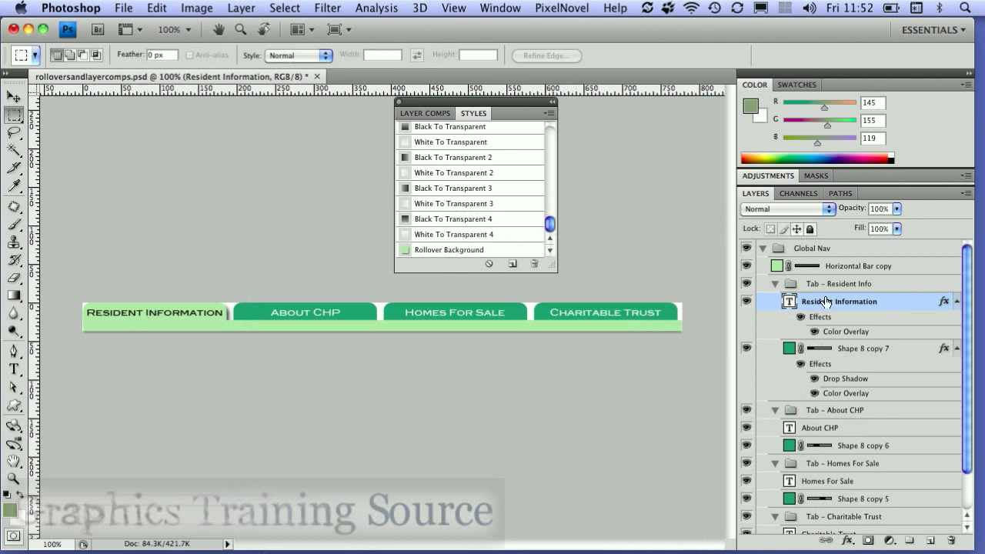
# Save the text effects as a style named 'Black Text', then revert the tabs to their original look.
pyautogui.click(550, 114)
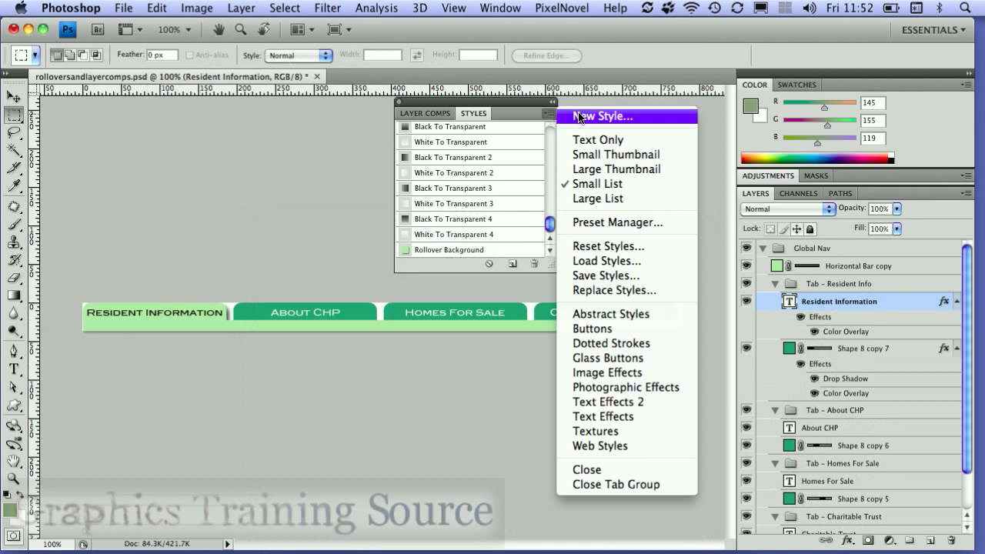
pyautogui.click(578, 116)
pyautogui.write('Bl')
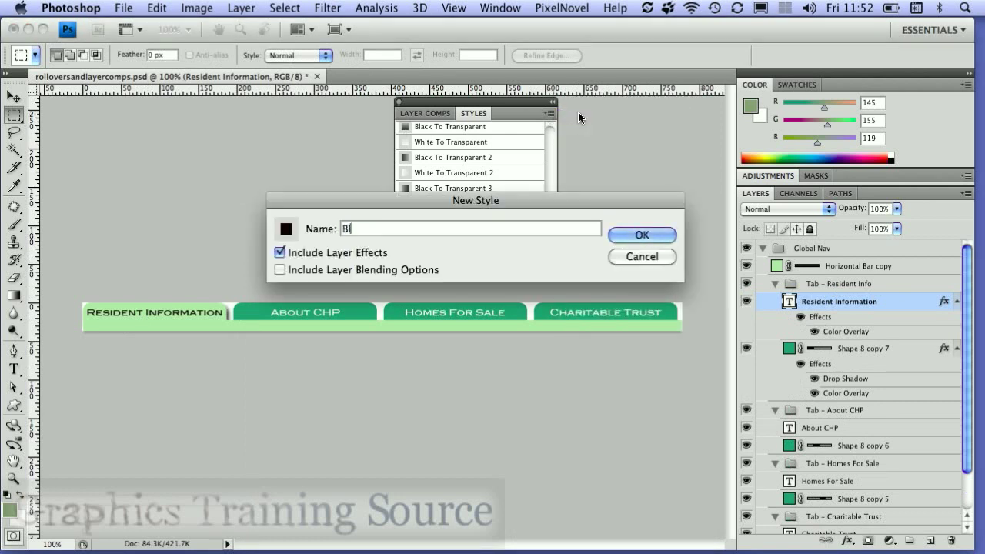
pyautogui.write('ack Text')
pyautogui.press('Return')
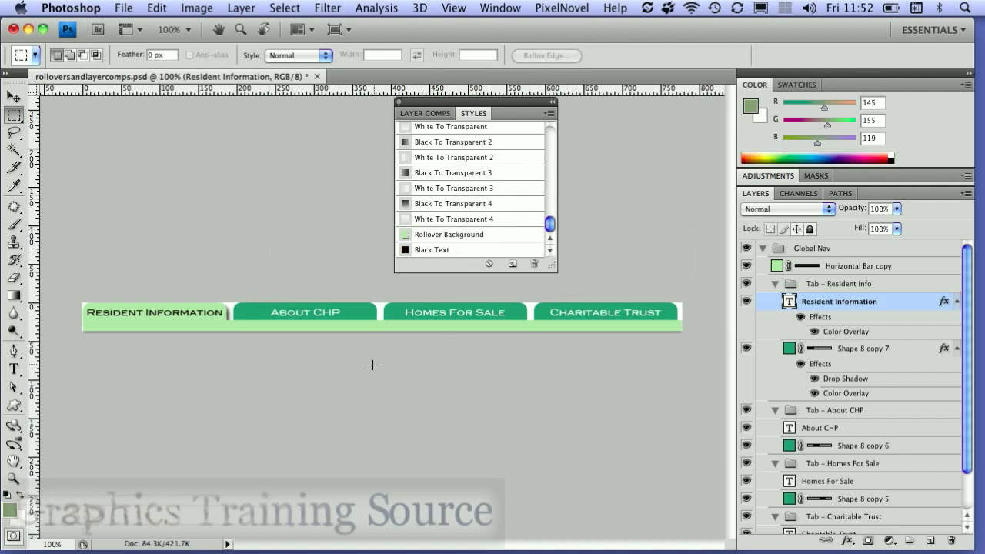
pyautogui.press('super+alt+z')
pyautogui.press('super+alt+z')
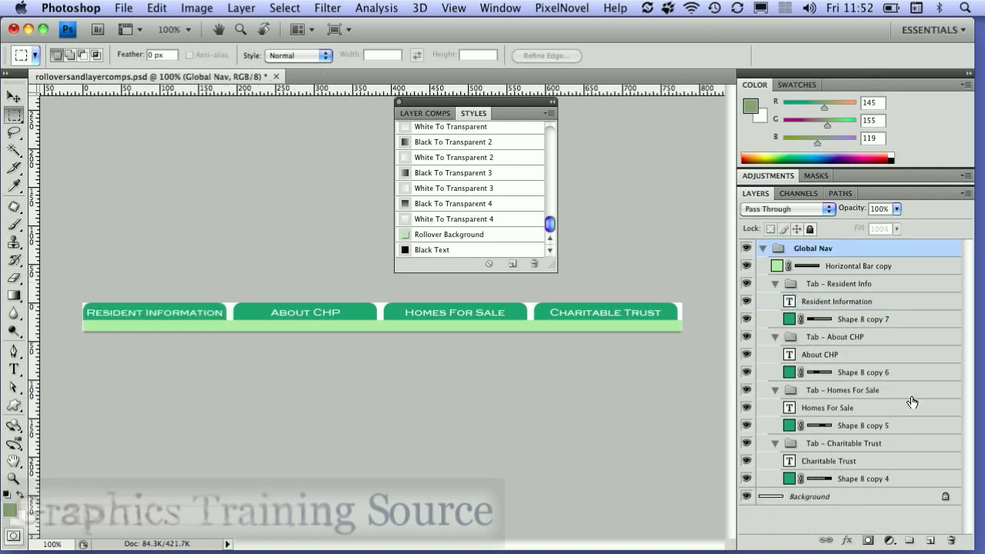
# Create a layer comp named 'Normal' recording only Appearance (Layer Style), without Visibility or Position.
pyautogui.click(761, 249)
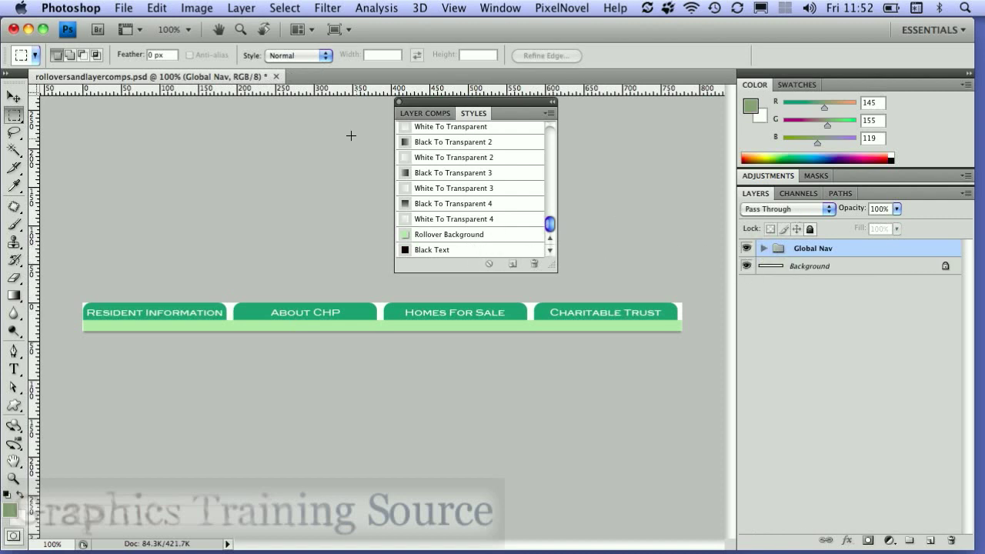
pyautogui.click(433, 113)
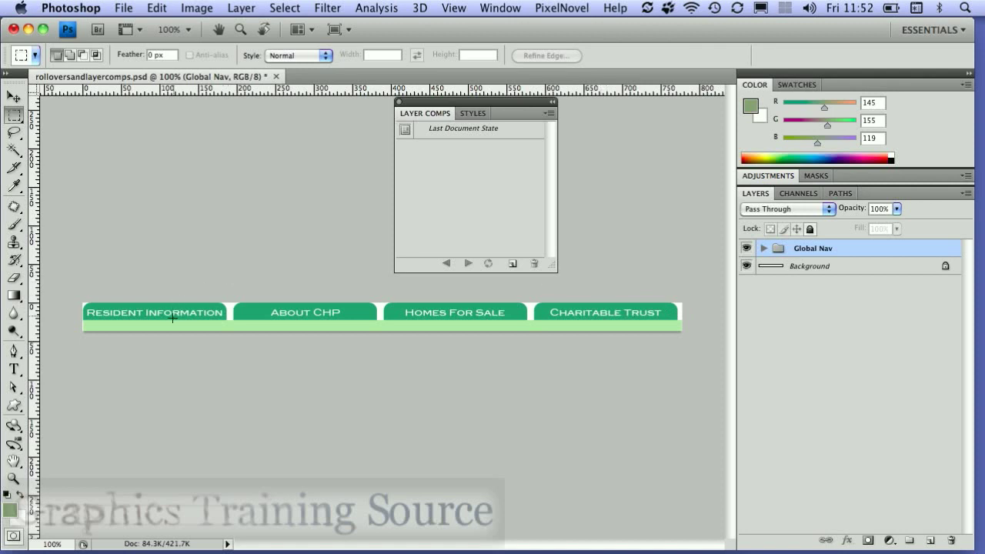
pyautogui.click(512, 263)
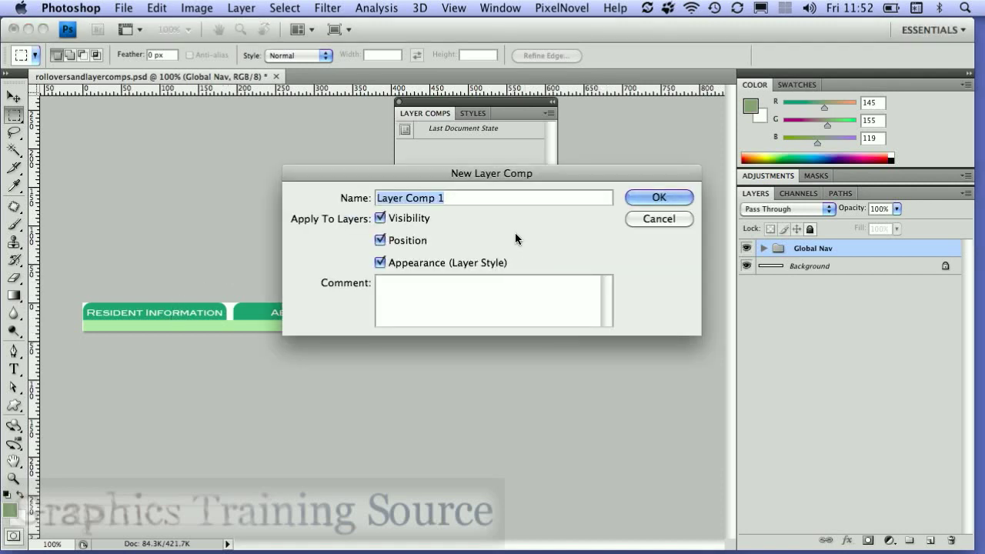
pyautogui.write('Normal')
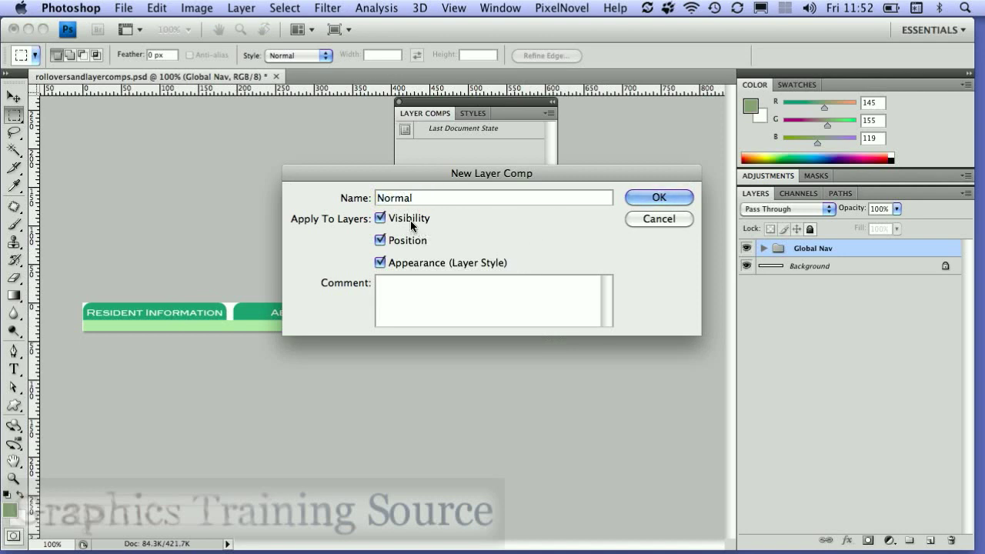
pyautogui.click(379, 245)
pyautogui.click(380, 217)
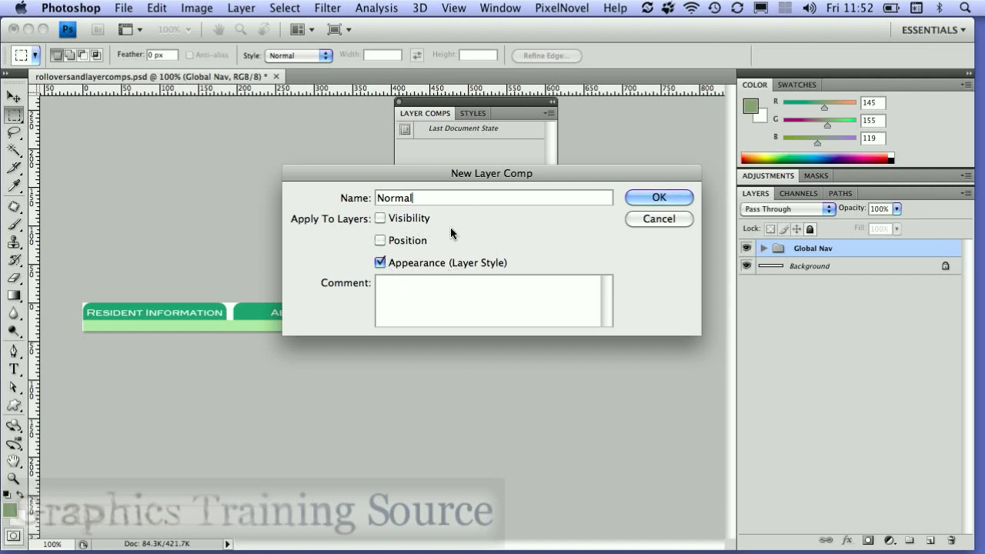
pyautogui.click(676, 196)
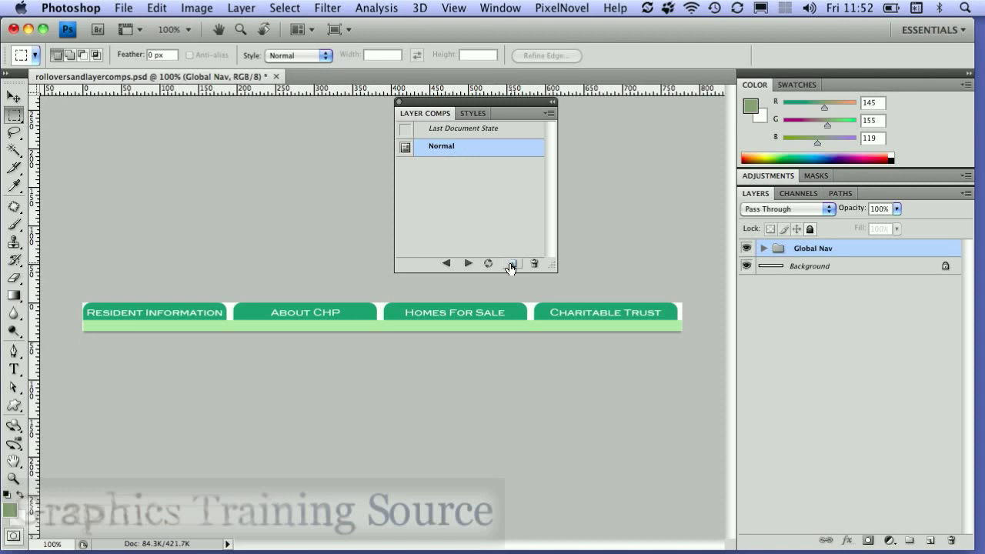
# Apply the Rollover Background style to Shape 8 copy 7, copy 6, copy 5 and copy 4.
pyautogui.click(764, 248)
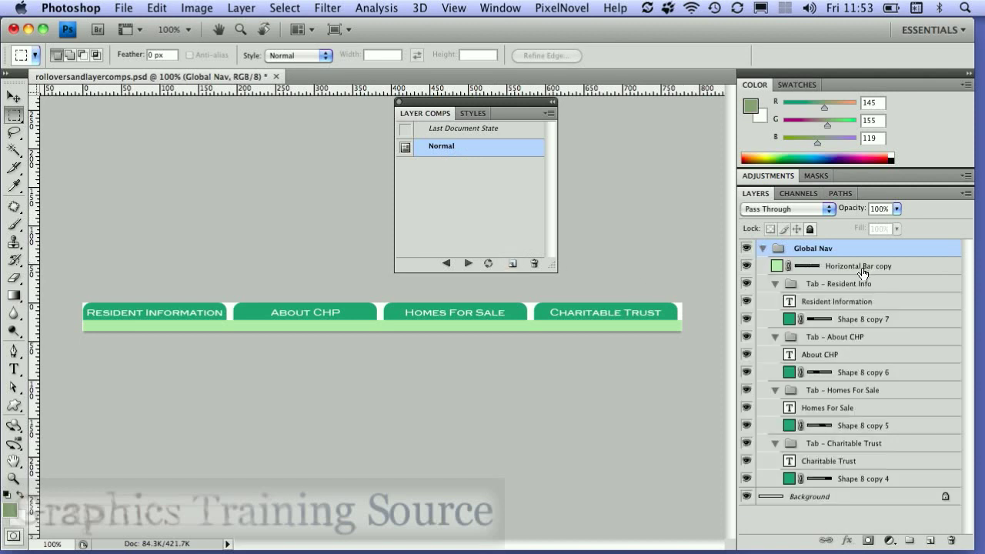
pyautogui.click(473, 113)
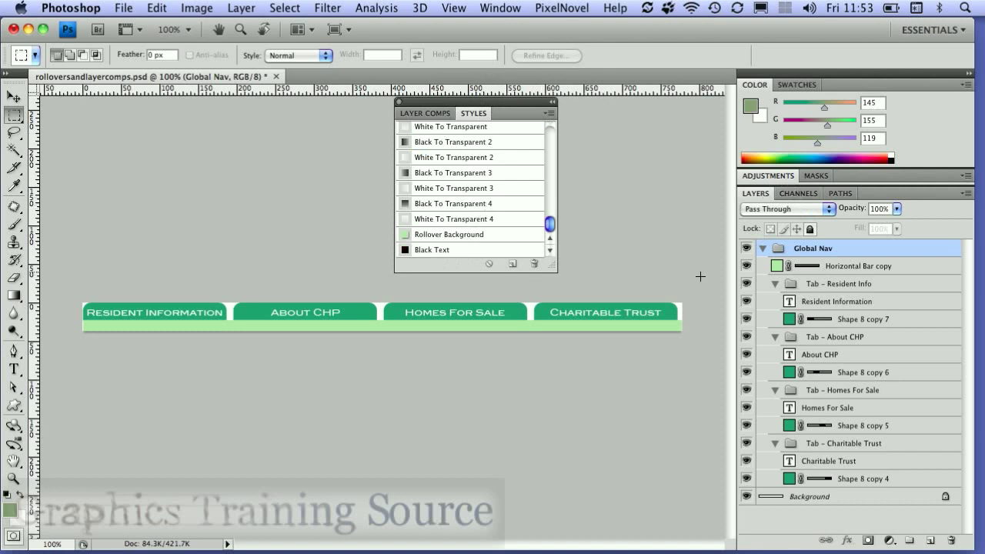
pyautogui.click(887, 318)
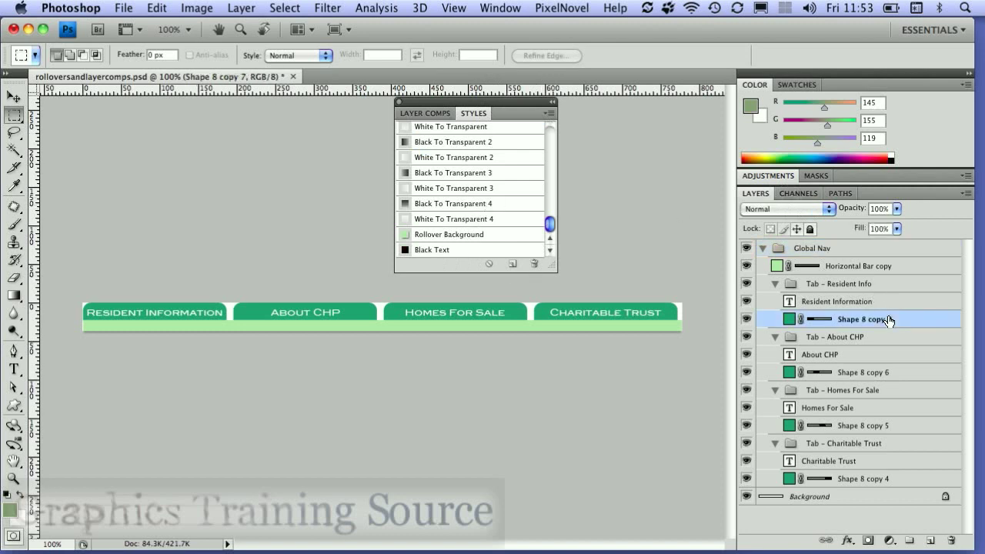
pyautogui.keyDown('super'); pyautogui.click(893, 372); pyautogui.keyUp('super')
pyautogui.keyDown('super'); pyautogui.click(908, 427); pyautogui.keyUp('super')
pyautogui.keyDown('super'); pyautogui.click(894, 481); pyautogui.keyUp('super')
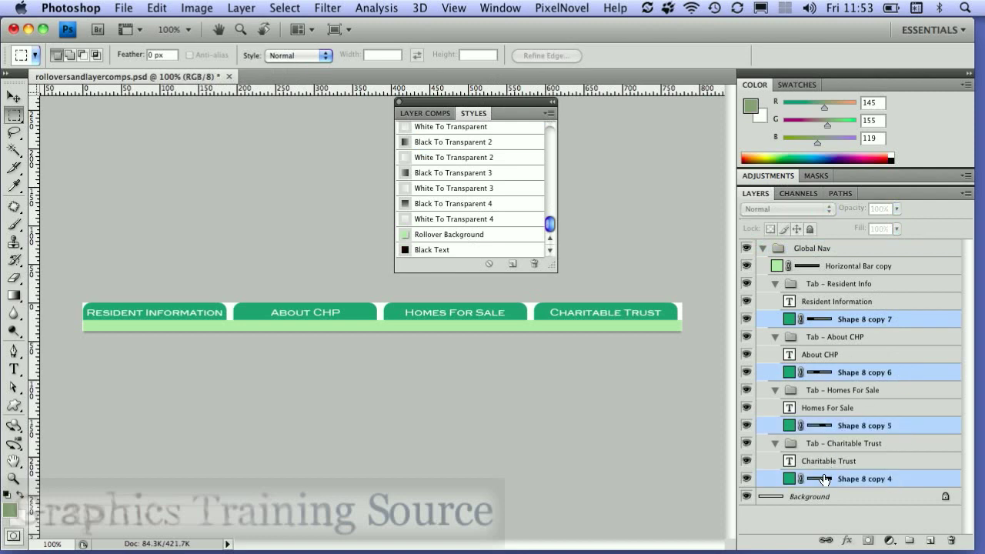
pyautogui.click(488, 235)
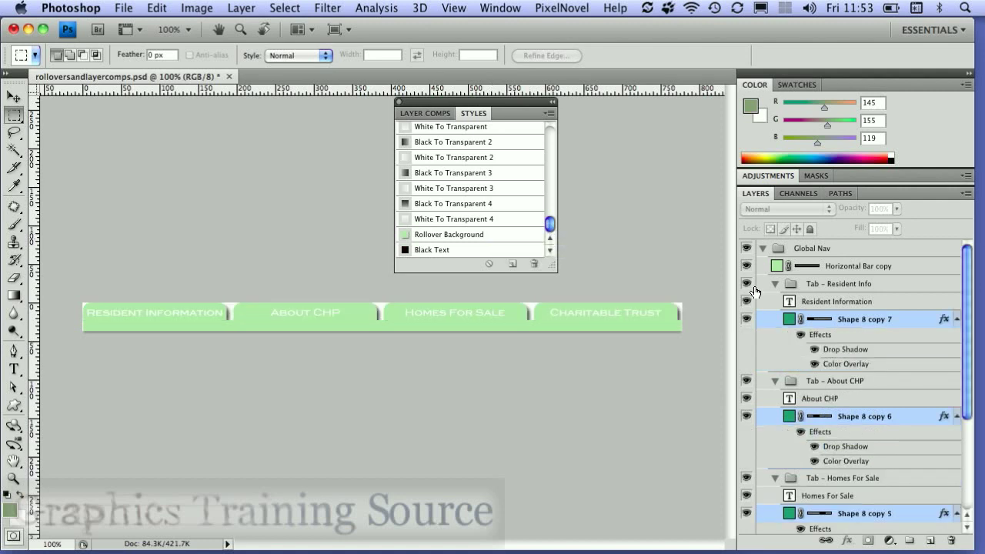
# Select the Resident Information, About CHP, Homes For Sale and Charitable Trust text layers.
pyautogui.click(839, 304)
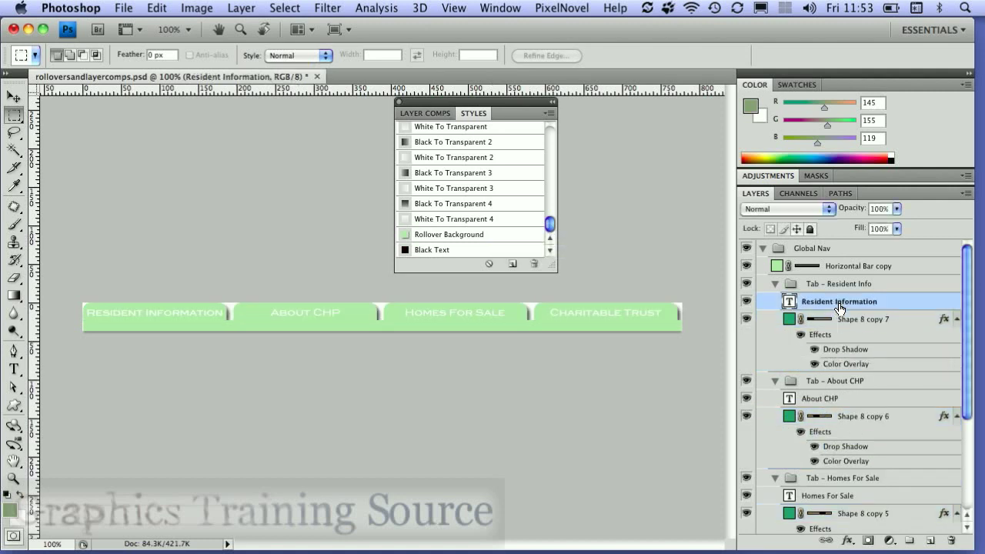
pyautogui.keyDown('super'); pyautogui.click(861, 399); pyautogui.keyUp('super')
pyautogui.keyDown('super'); pyautogui.click(853, 496); pyautogui.keyUp('super')
pyautogui.scroll(-3, 855, 498)
pyautogui.keyDown('super'); pyautogui.click(854, 448); pyautogui.keyUp('super')
# Apply Black Text to the selected labels and save the light-green look as layer comp 'Rollover'.
pyautogui.click(489, 250)
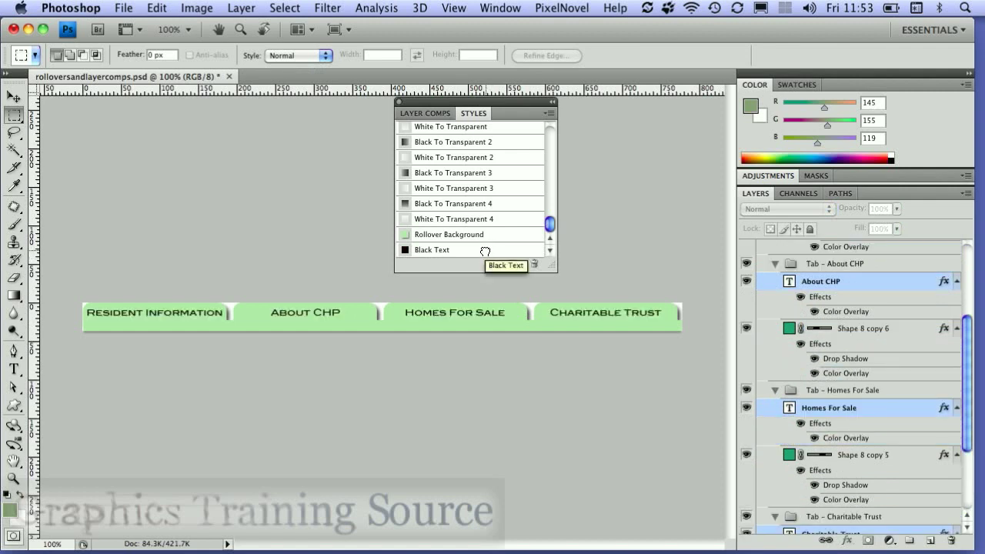
pyautogui.click(443, 114)
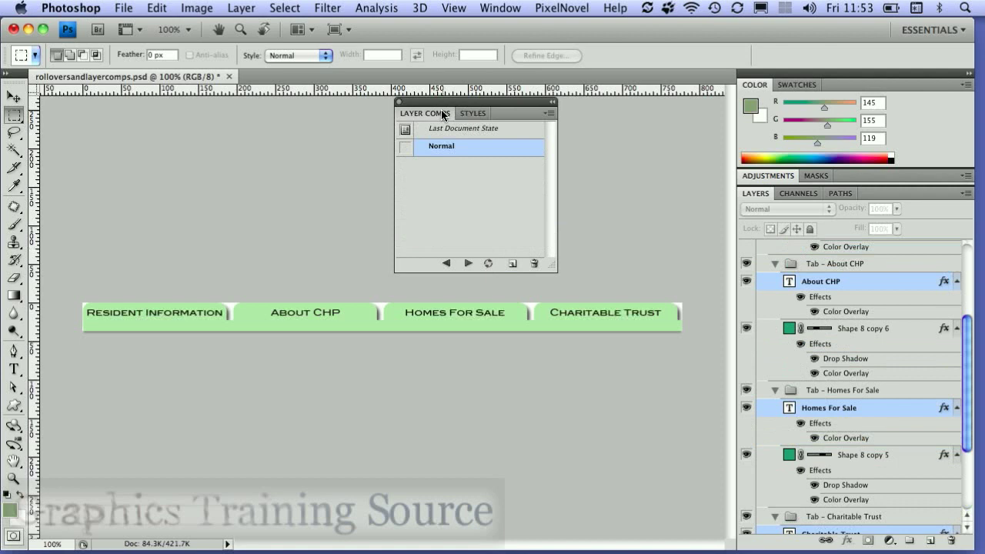
pyautogui.click(512, 265)
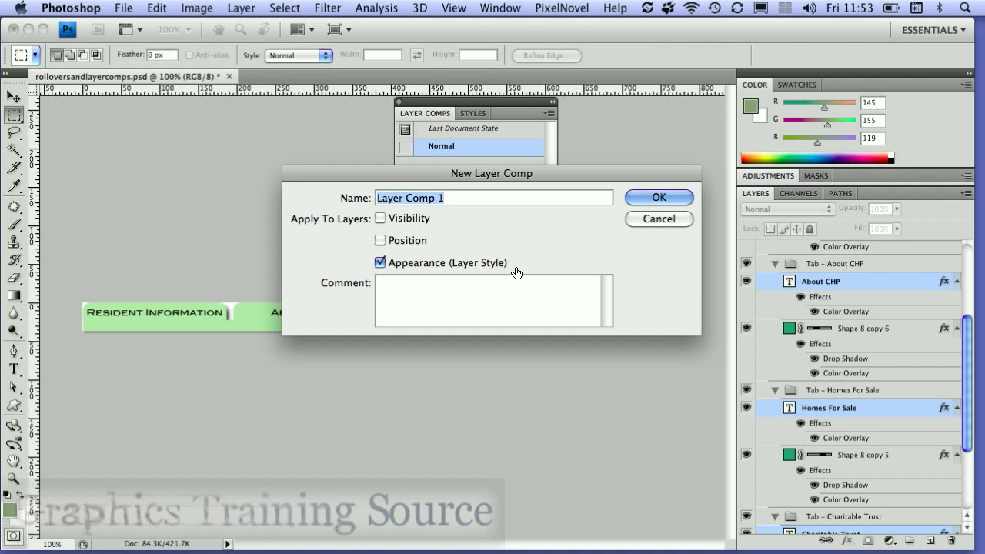
pyautogui.write('Rollover')
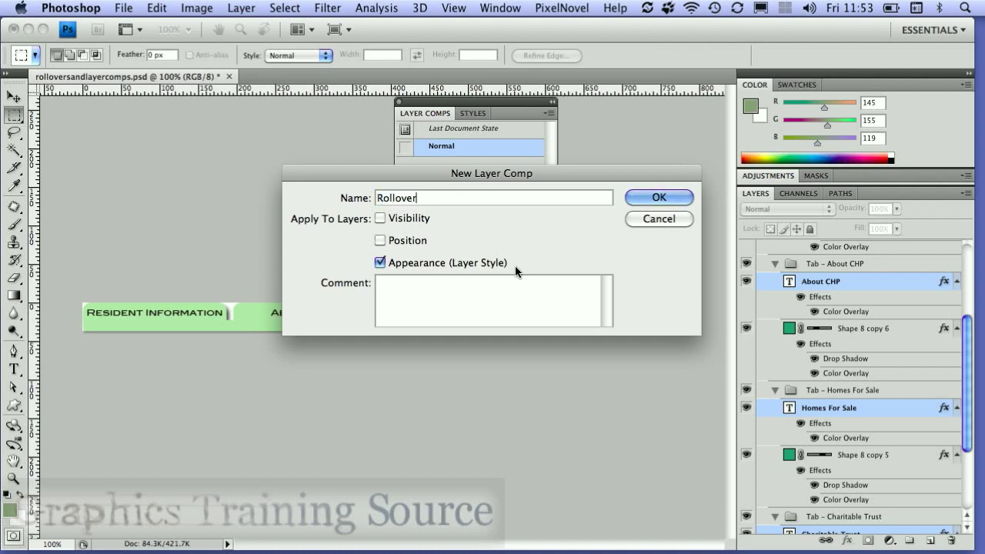
pyautogui.click(680, 197)
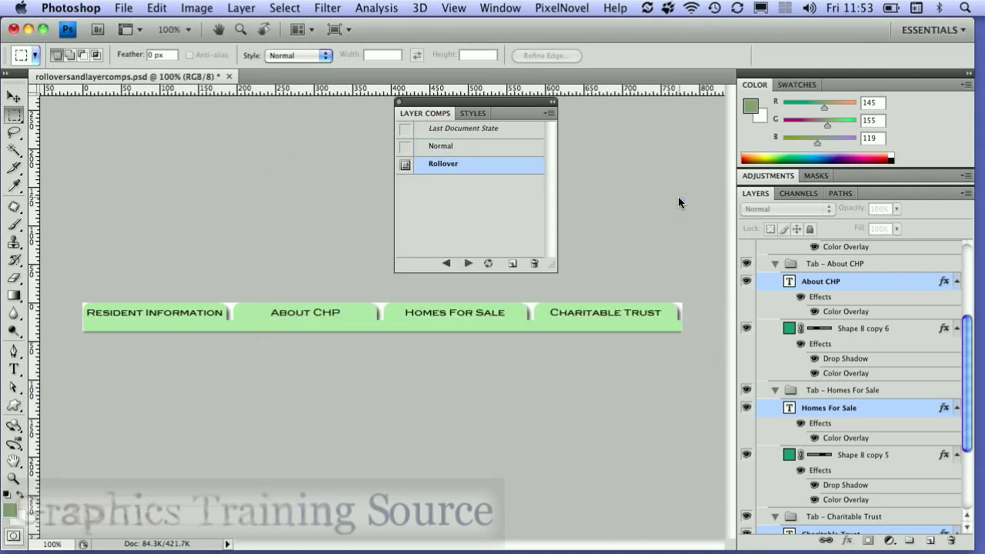
pyautogui.click(405, 146)
# Compare the Normal and Rollover comps, finishing with Normal applied for dark green tabs.
pyautogui.click(405, 165)
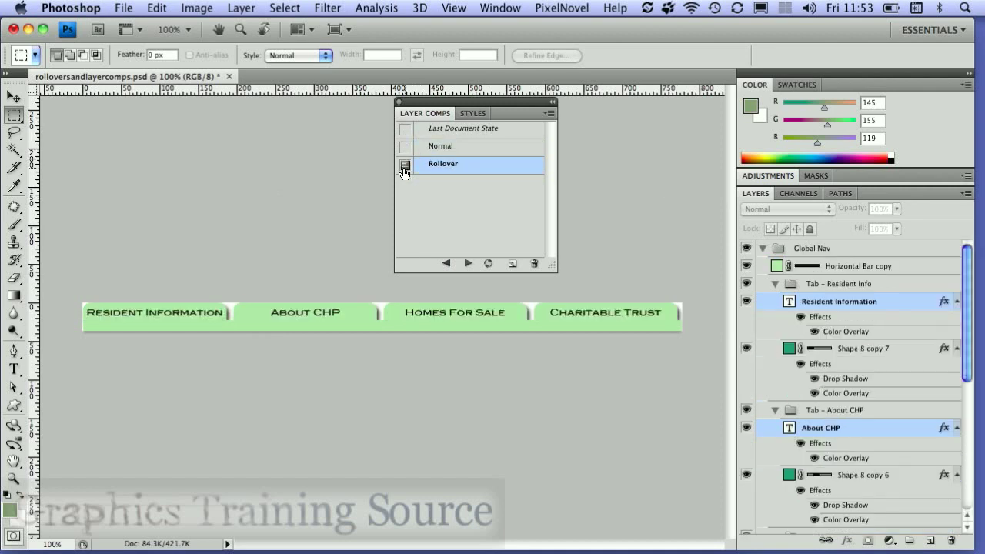
pyautogui.click(405, 146)
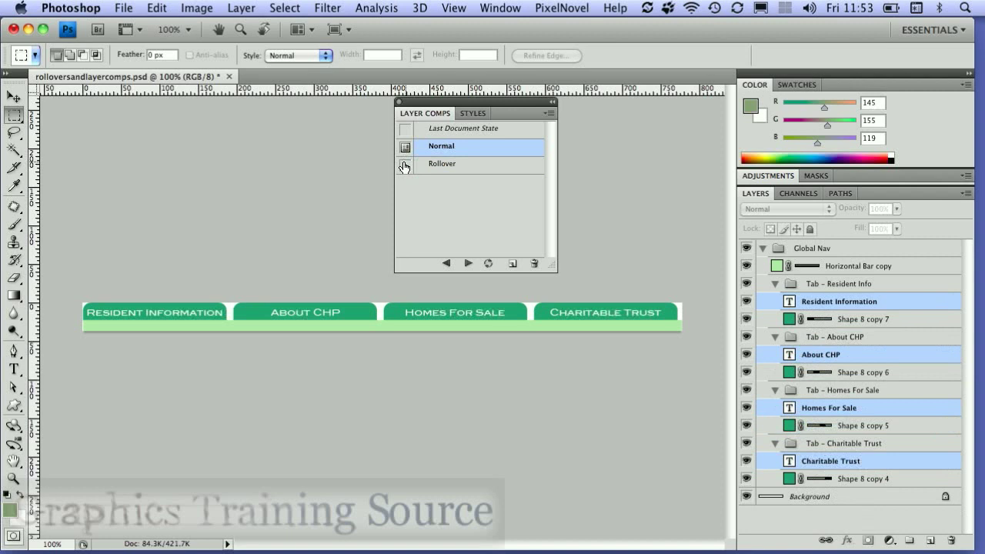
pyautogui.click(405, 165)
pyautogui.click(405, 147)
pyautogui.click(404, 163)
pyautogui.click(405, 147)
pyautogui.click(914, 324)
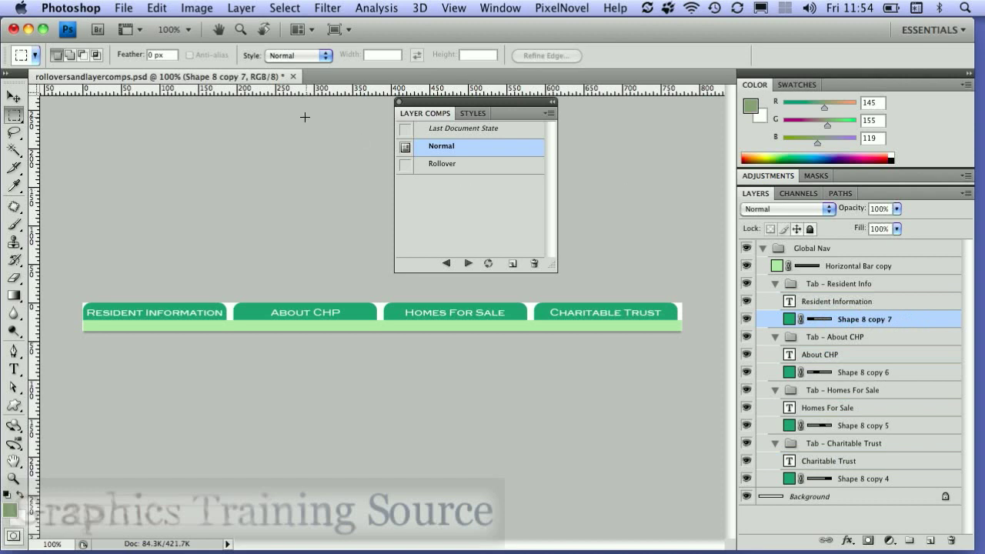
# Create layer-based slices from Shape 8 copy 7, then copies 6, 5 and 4.
pyautogui.click(241, 9)
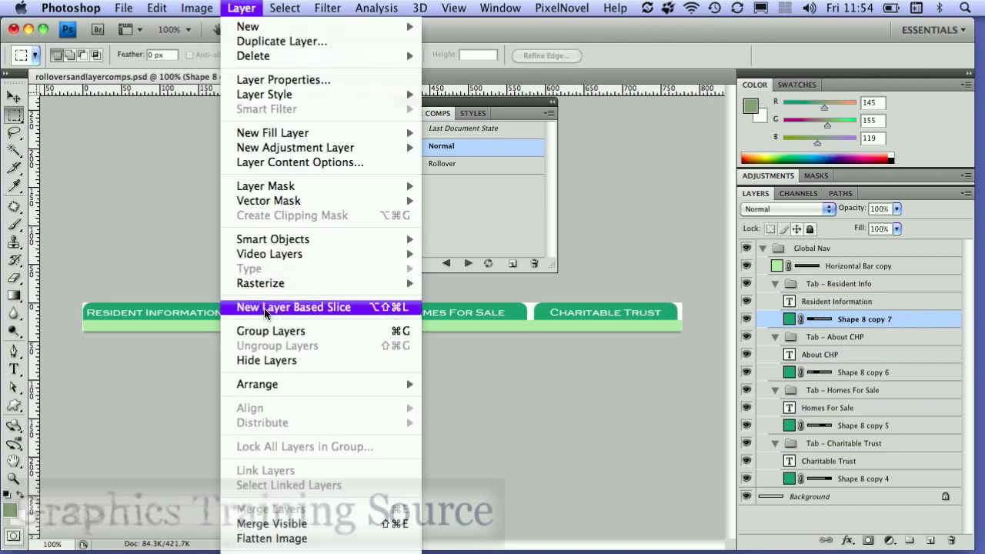
pyautogui.hotkey('ctrl', 'h')
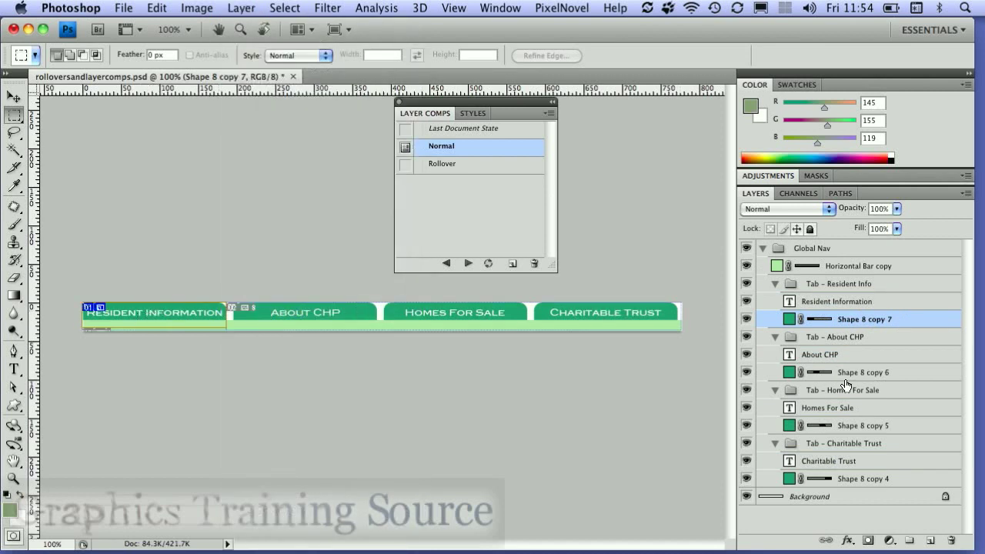
pyautogui.click(904, 376)
pyautogui.keyDown('ctrl'); pyautogui.click(911, 427); pyautogui.keyUp('ctrl')
pyautogui.keyDown('ctrl'); pyautogui.click(910, 481); pyautogui.keyUp('ctrl')
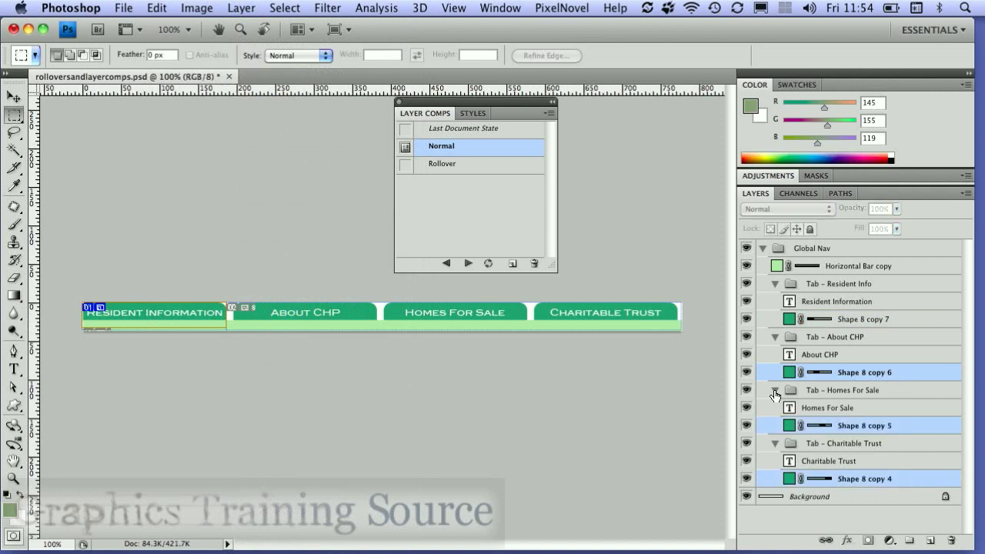
pyautogui.click(230, 7)
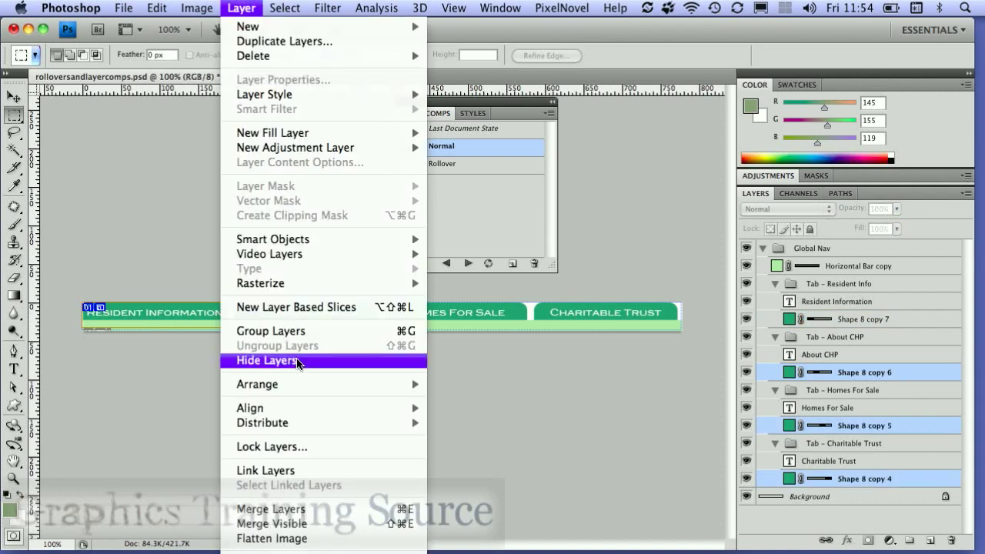
pyautogui.click(294, 307)
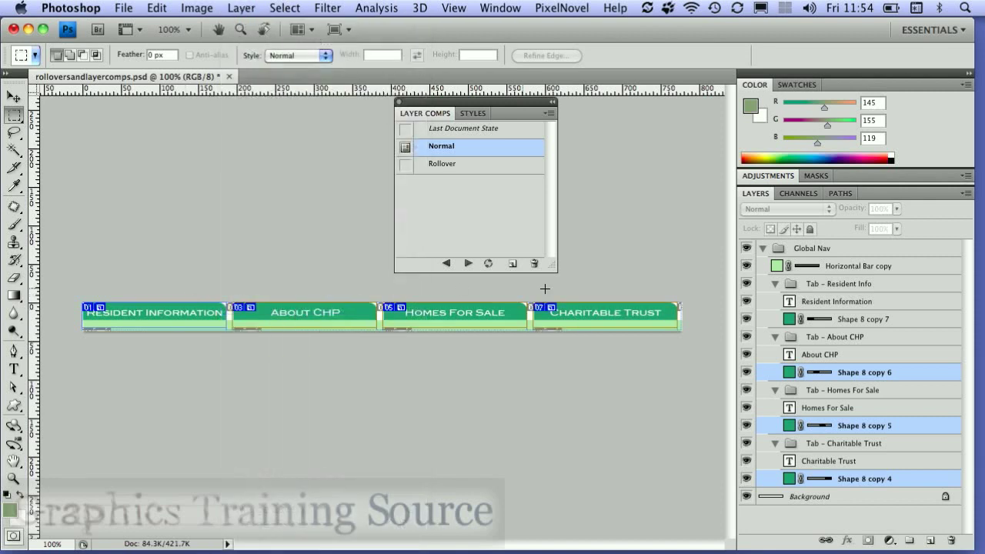
pyautogui.click(14, 170)
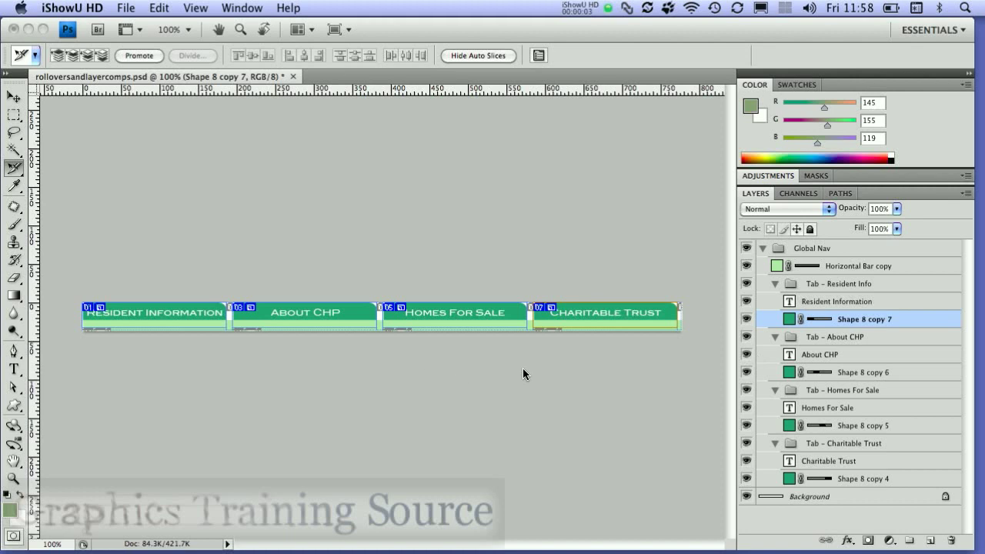
# Keep the Resident Information slice as btn_res_info and rename the About CHP slice btn_about.
pyautogui.moveTo(16, 175); pyautogui.dragTo(65, 199)
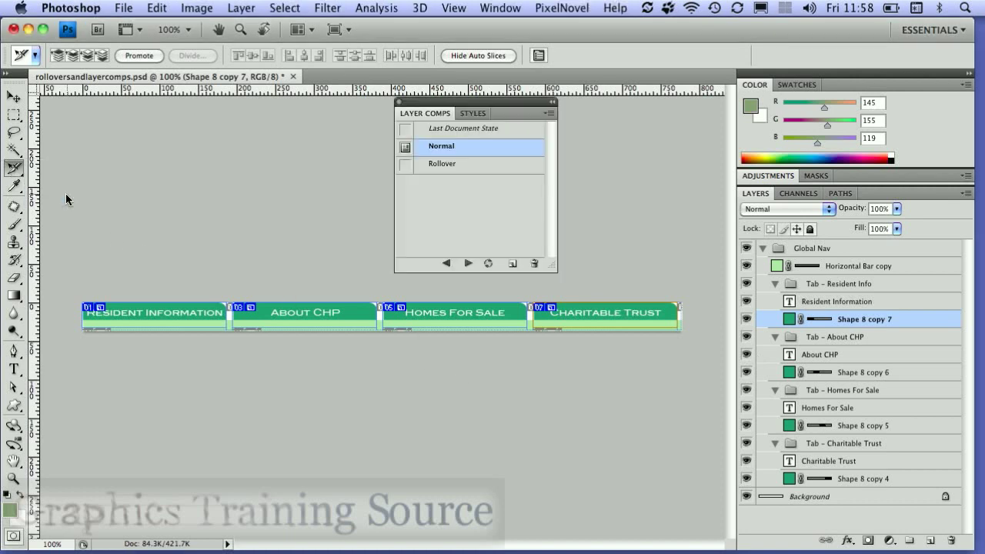
pyautogui.doubleClick(194, 316)
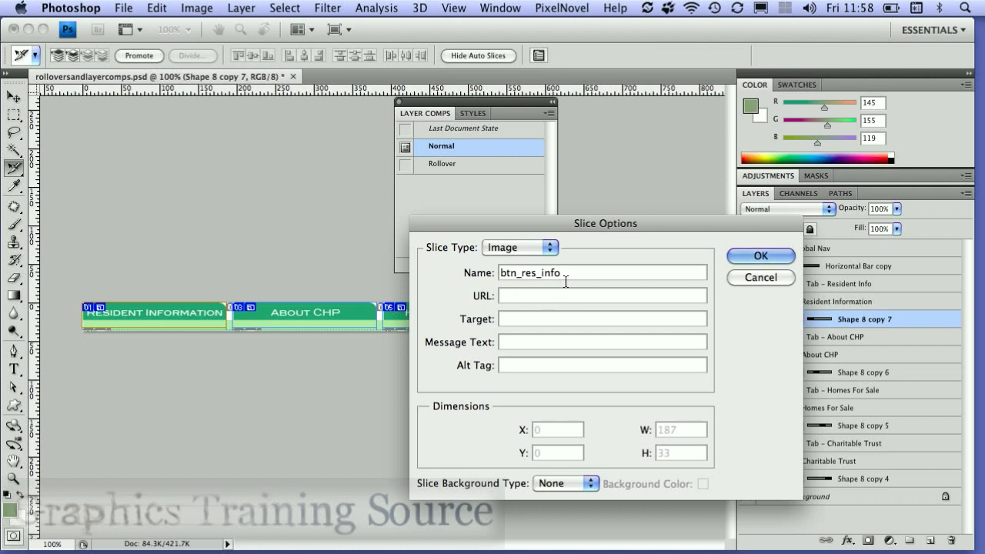
pyautogui.moveTo(564, 272); pyautogui.dragTo(351, 271)
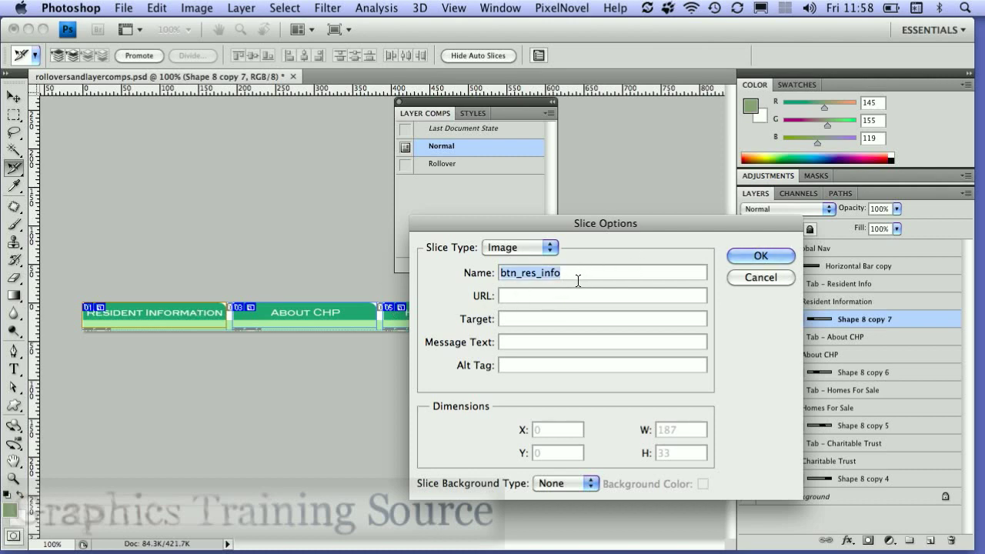
pyautogui.click(777, 260)
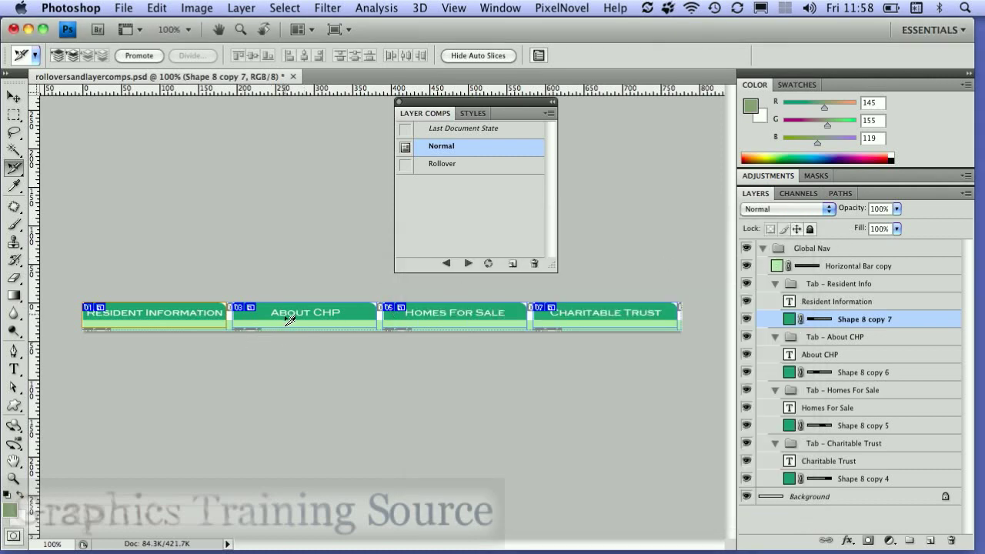
pyautogui.doubleClick(289, 318)
pyautogui.moveTo(613, 273); pyautogui.dragTo(523, 278)
pyautogui.write('about')
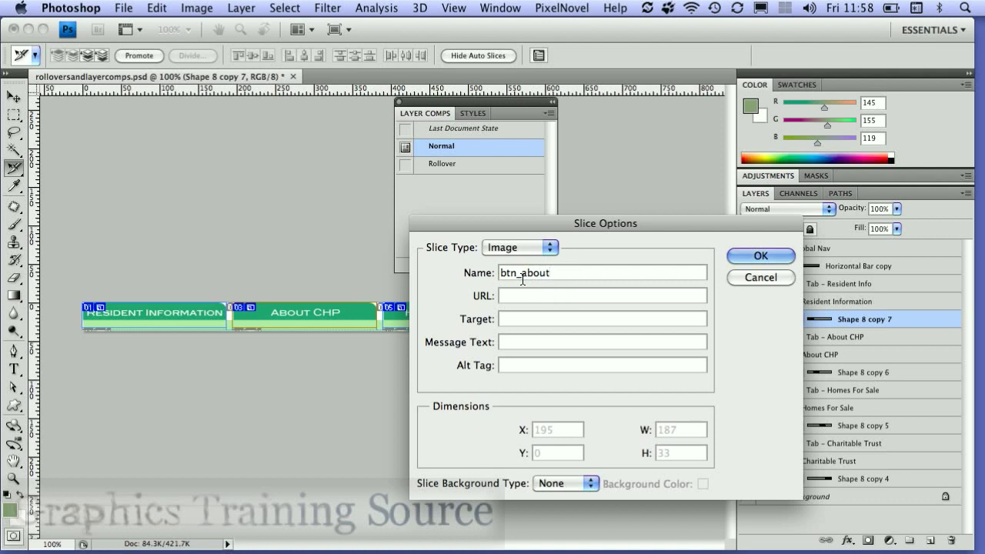
pyautogui.press('Return')
# Rename the Homes For Sale slice to btn_homes_for_sale.
pyautogui.doubleClick(468, 321)
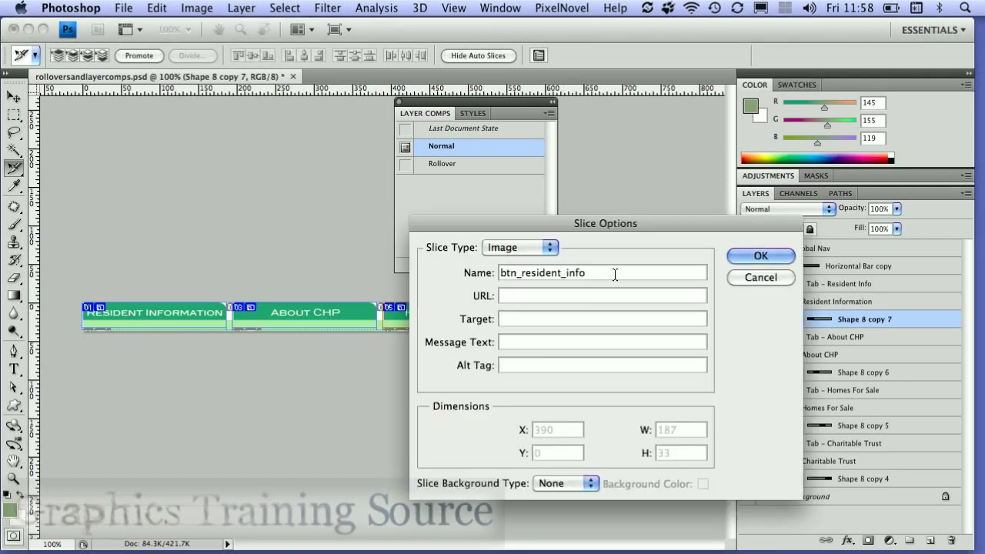
pyautogui.moveTo(594, 273); pyautogui.dragTo(516, 282)
pyautogui.click(523, 282)
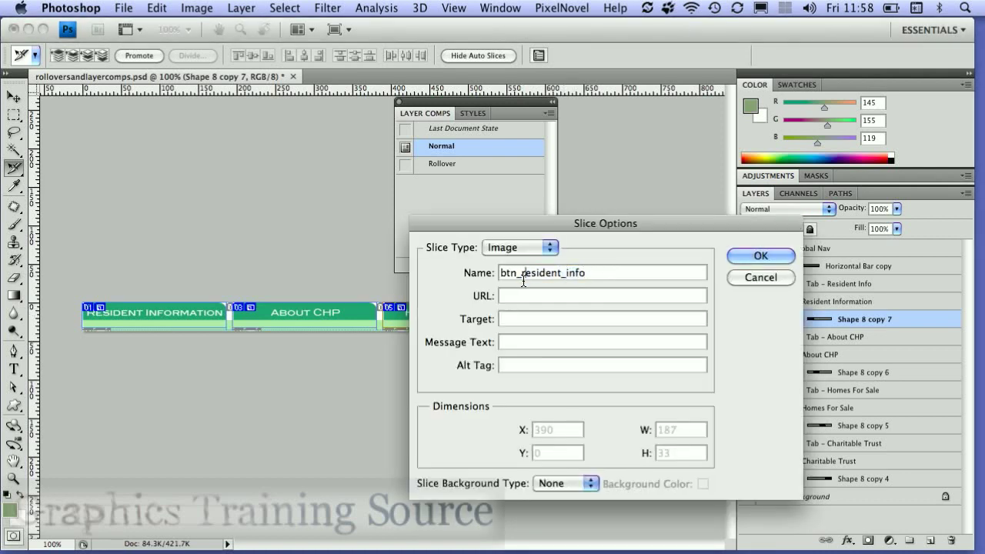
pyautogui.press('BackSpace')
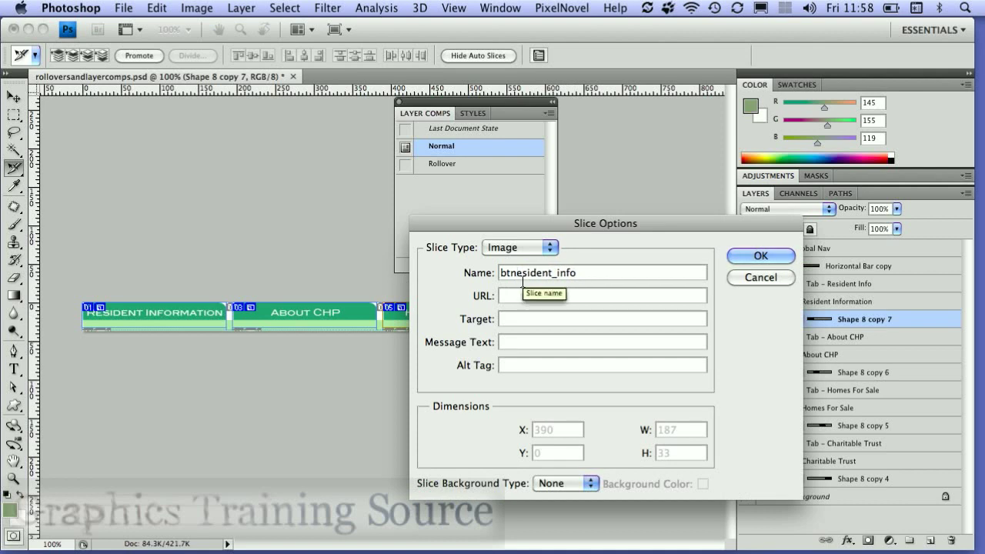
pyautogui.hotkey('shift', 'End')
pyautogui.write('_homes_')
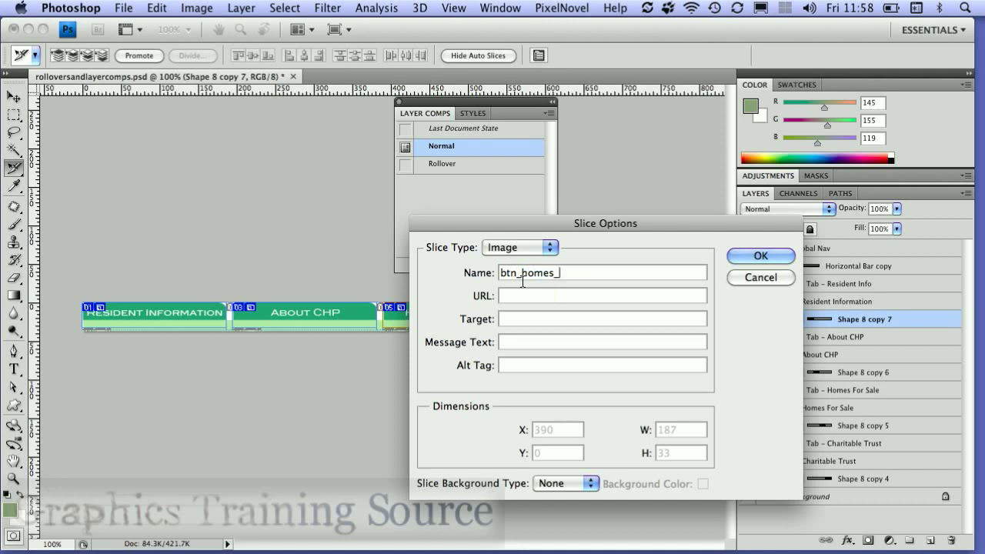
pyautogui.write('for_sale')
pyautogui.press('Return')
# Name the Charitable Trust slice btn_charitable.
pyautogui.click(599, 317)
pyautogui.doubleClick(599, 317)
pyautogui.write('btn_c')
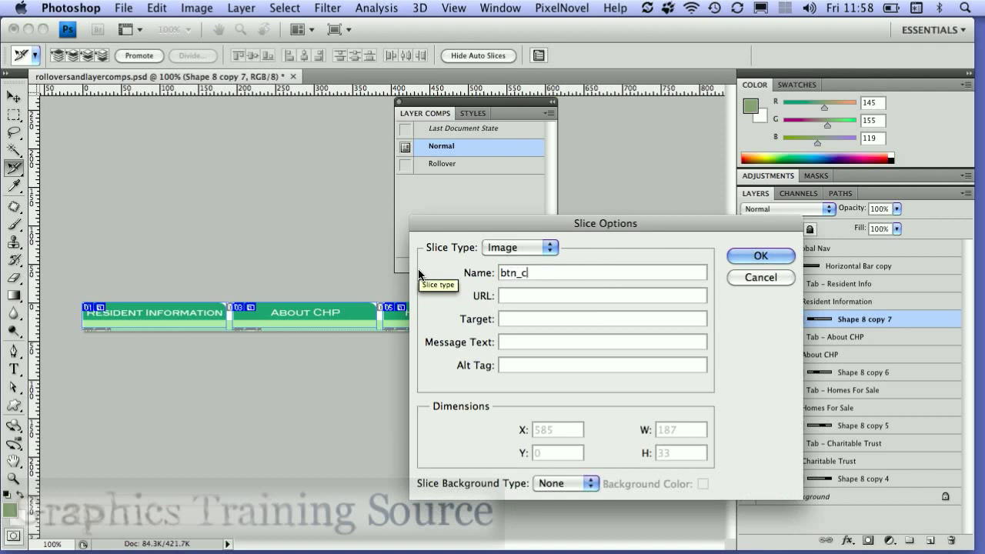
pyautogui.write('haritable')
pyautogui.click(759, 256)
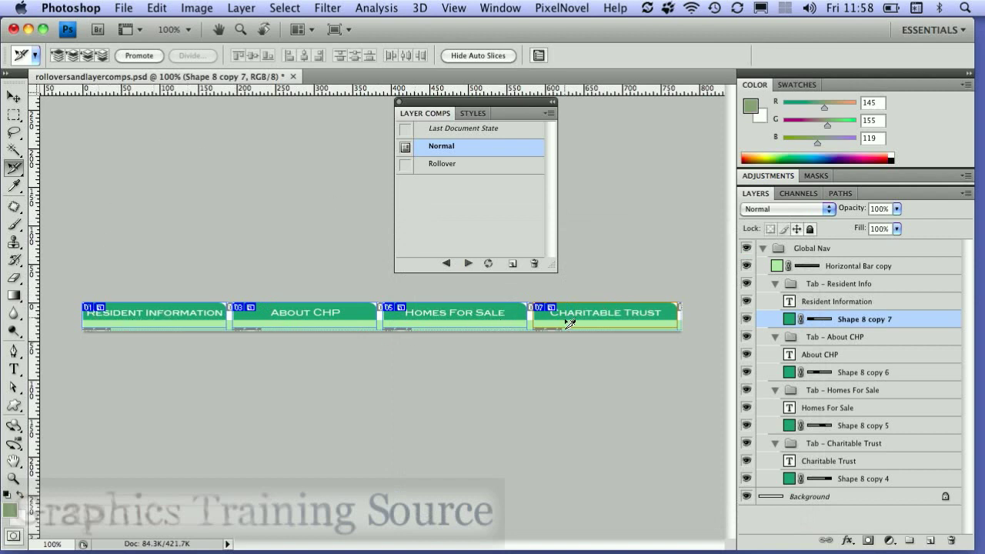
# Open Save for Web & Devices and select the Resident Information, About CHP and Homes For Sale slices.
pyautogui.click(125, 7)
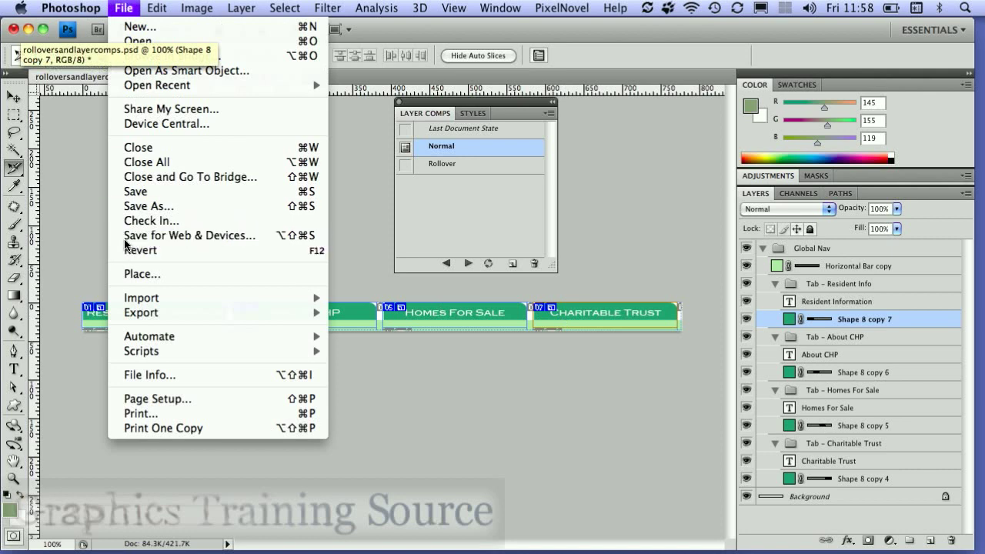
pyautogui.click(124, 249)
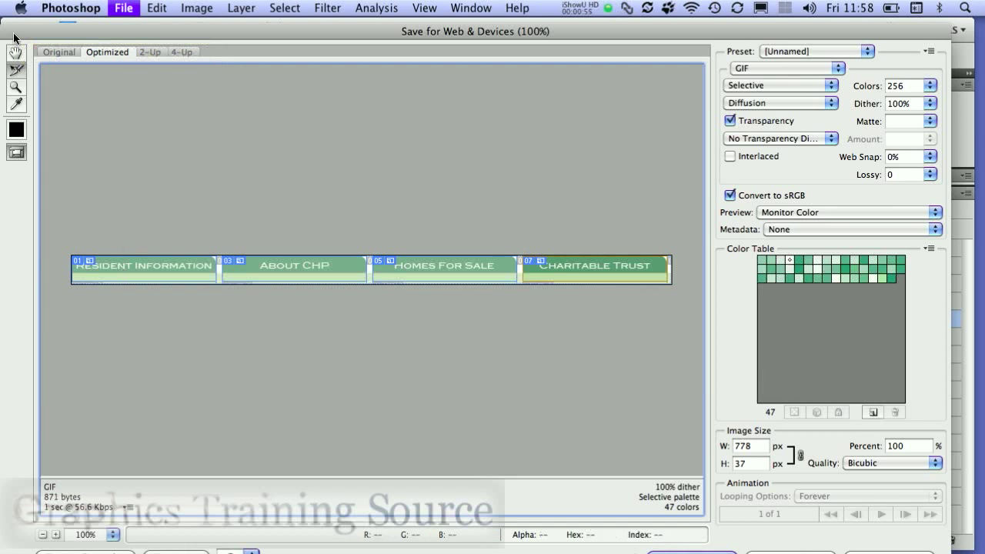
pyautogui.click(150, 268)
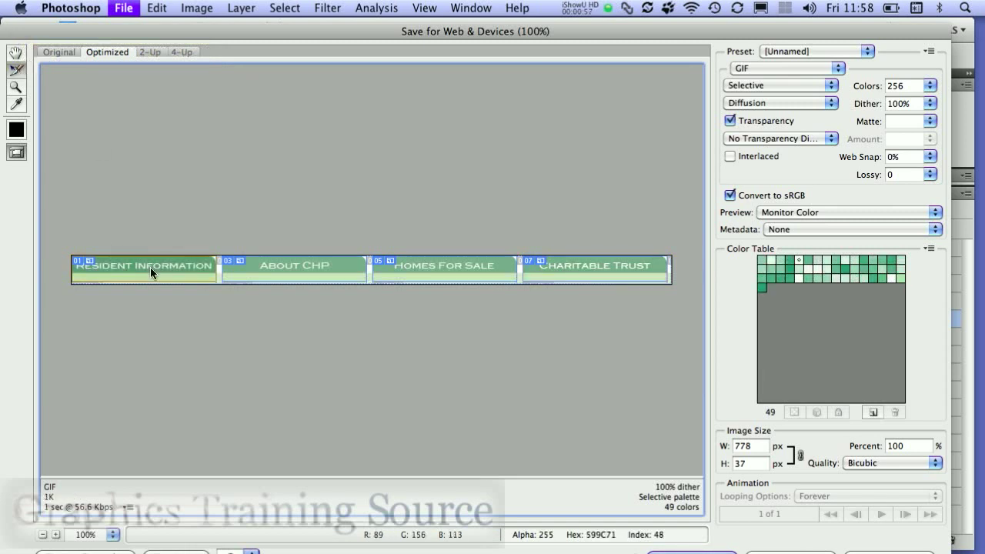
pyautogui.click(286, 276)
pyautogui.click(450, 266)
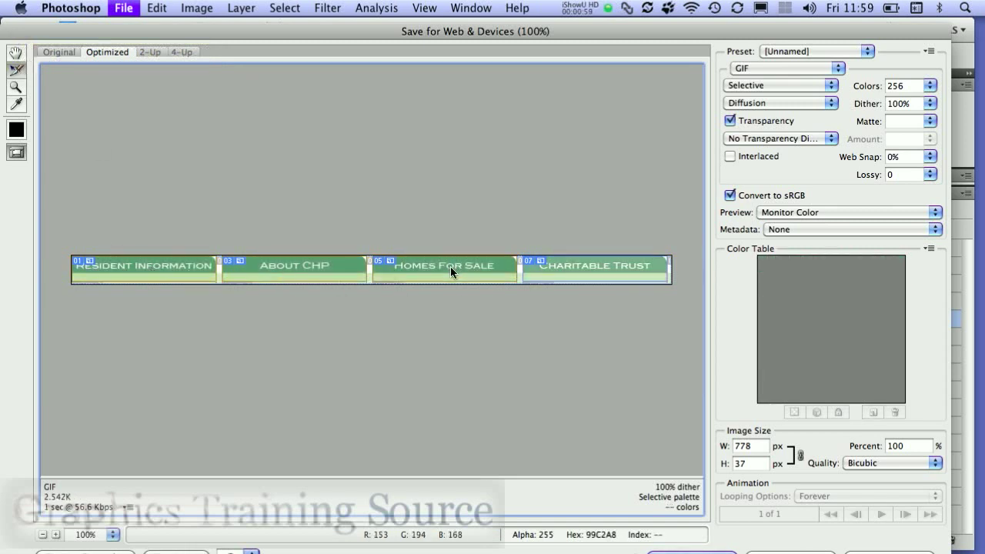
# Switch the output format from GIF to PNG-8 and start saving the optimized slices.
pyautogui.click(762, 72)
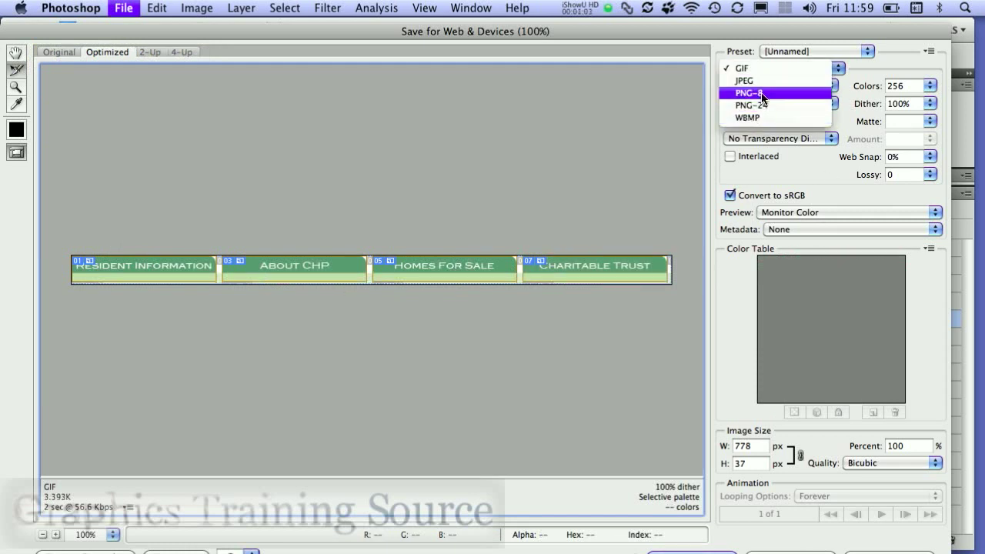
pyautogui.click(761, 93)
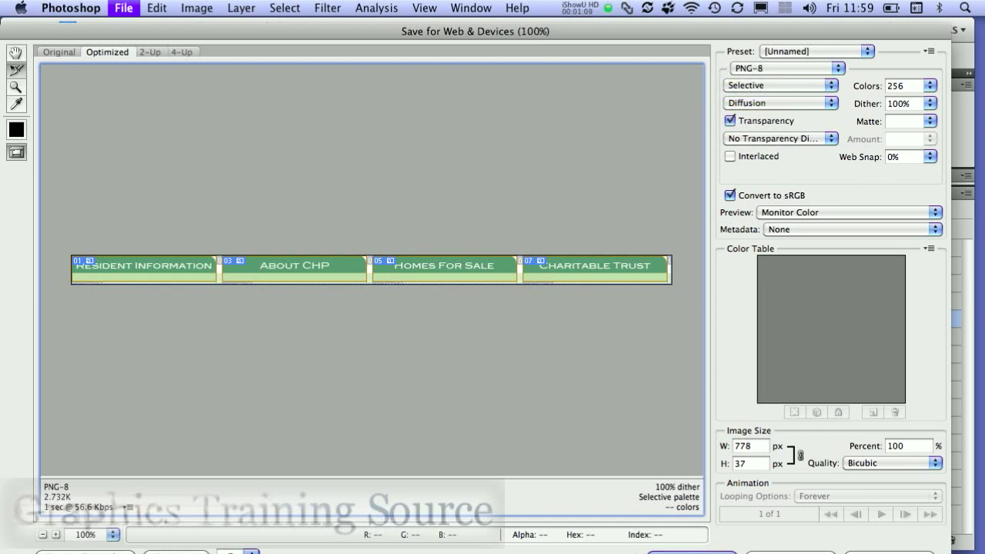
pyautogui.click(691, 551)
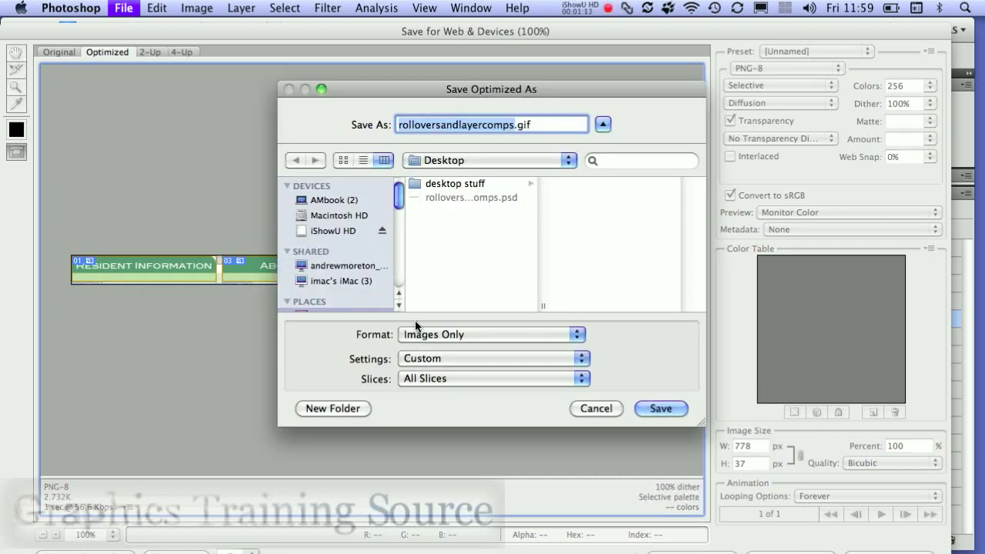
# Set Slices to Selected Slices and open the Other… output file-naming settings.
pyautogui.click(431, 377)
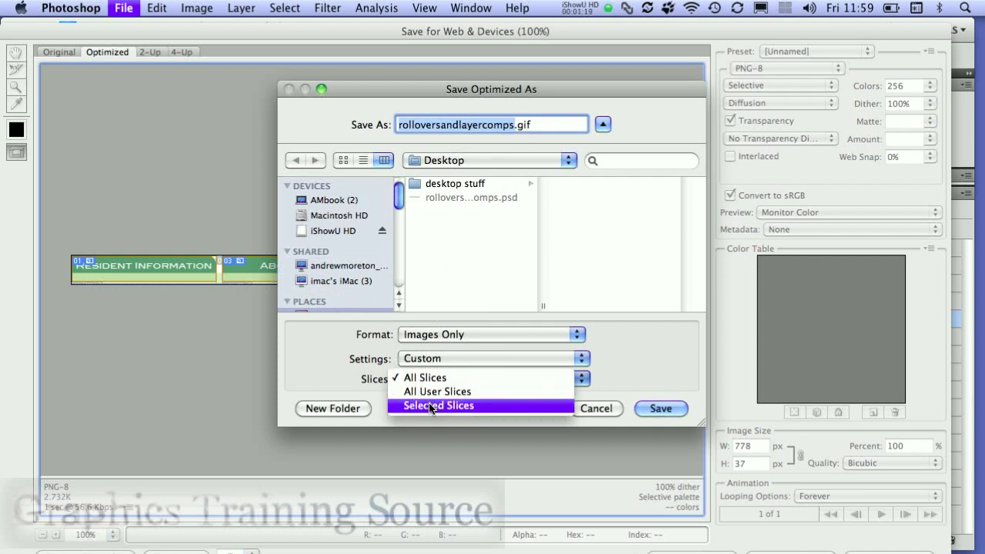
pyautogui.click(430, 405)
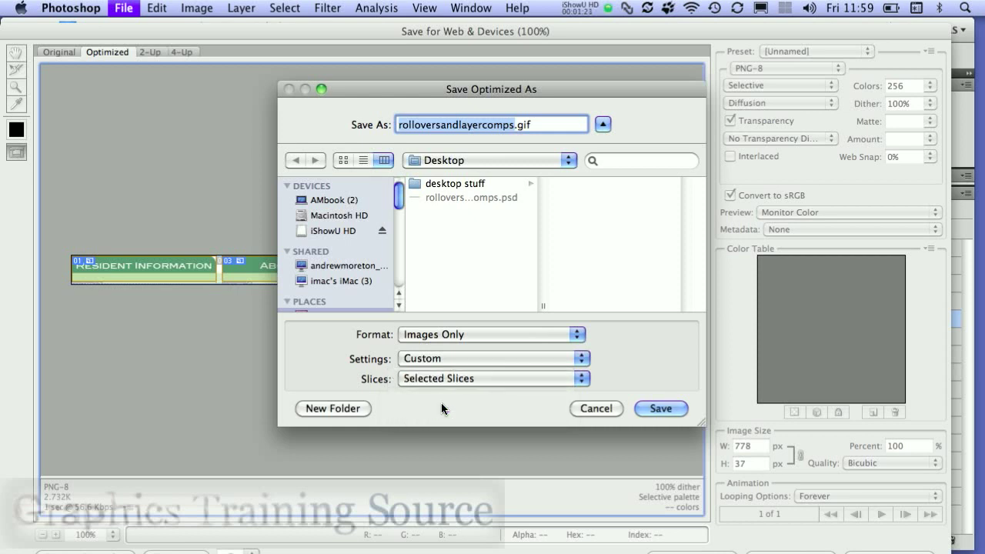
pyautogui.click(561, 357)
pyautogui.click(531, 444)
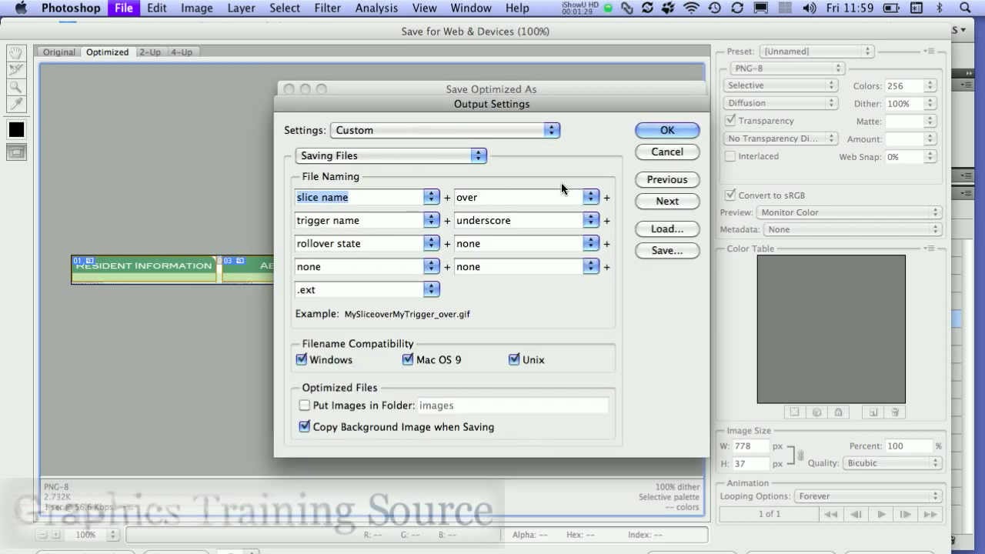
# Clear the second file-naming field so names use only the slice name, save the slices, and hide Photoshop.
pyautogui.press('Tab')
pyautogui.press('BackSpace')
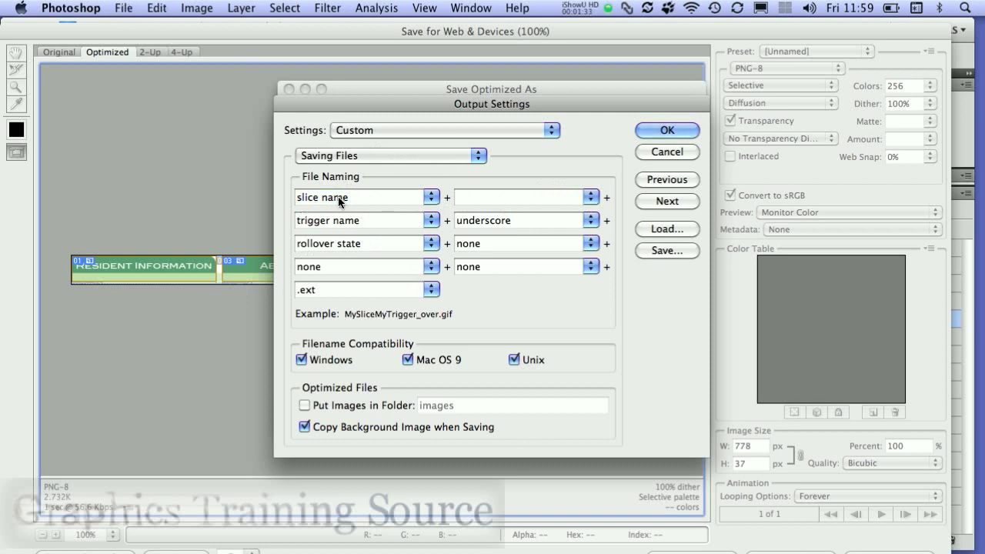
pyautogui.click(658, 128)
pyautogui.click(663, 408)
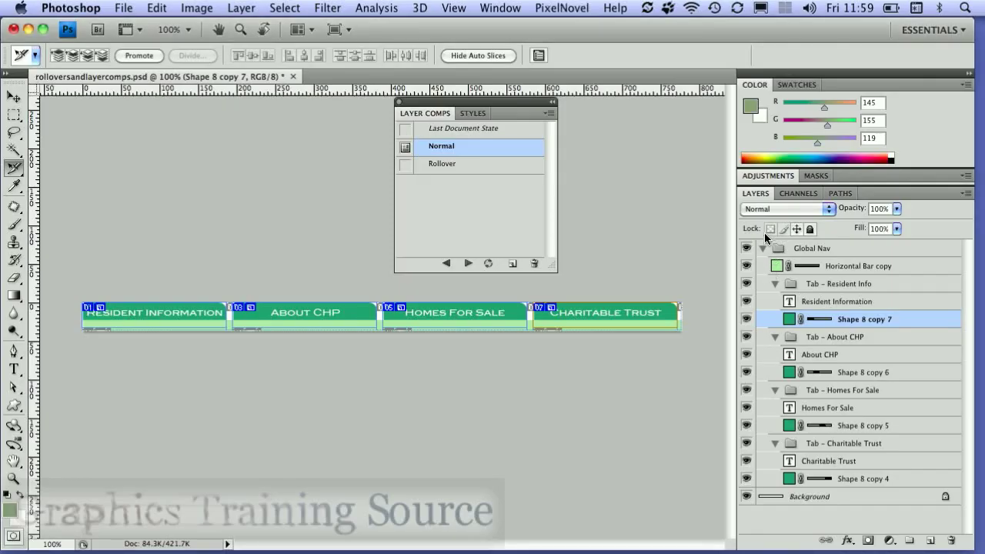
pyautogui.press('super+h')
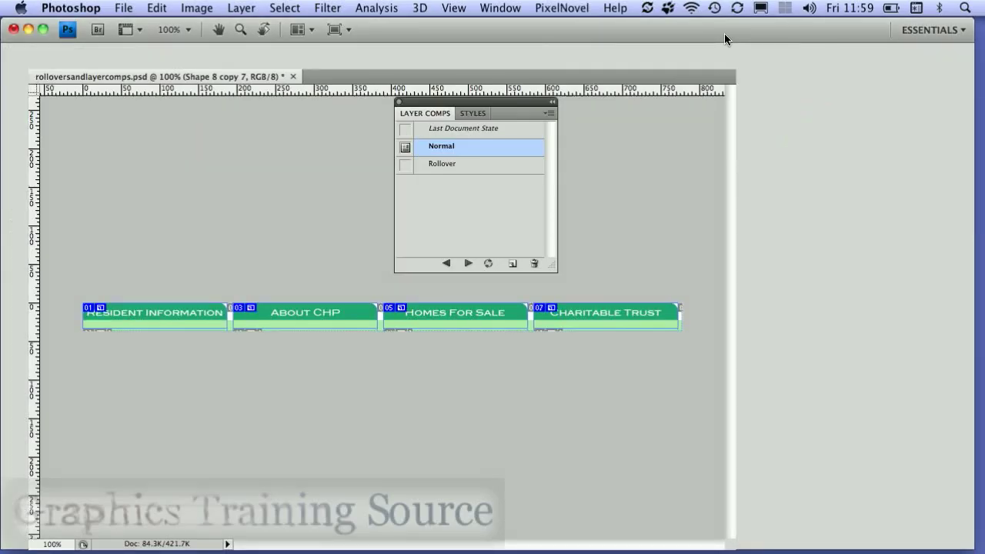
# Quick Look btn_res_info, btn_about, btn_charitable and btn_homes_for_sale PNGs, then return to Photoshop.
pyautogui.moveTo(883, 341); pyautogui.dragTo(704, 341)
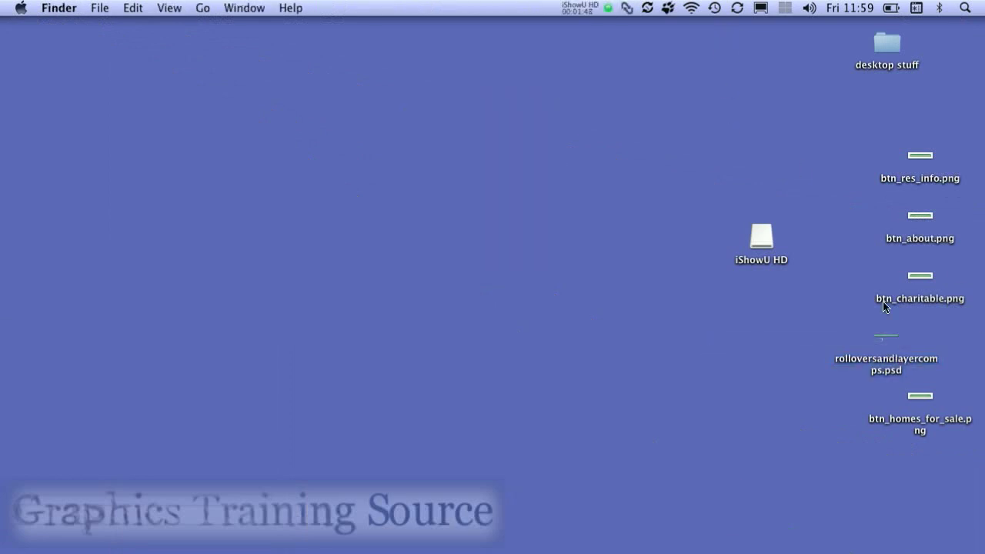
pyautogui.click(915, 162)
pyautogui.press('space')
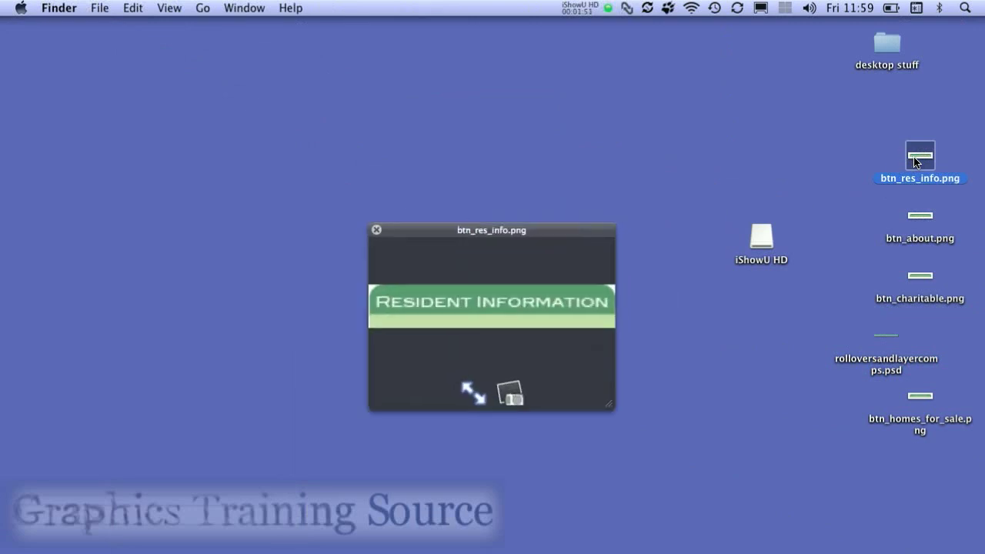
pyautogui.click(922, 214)
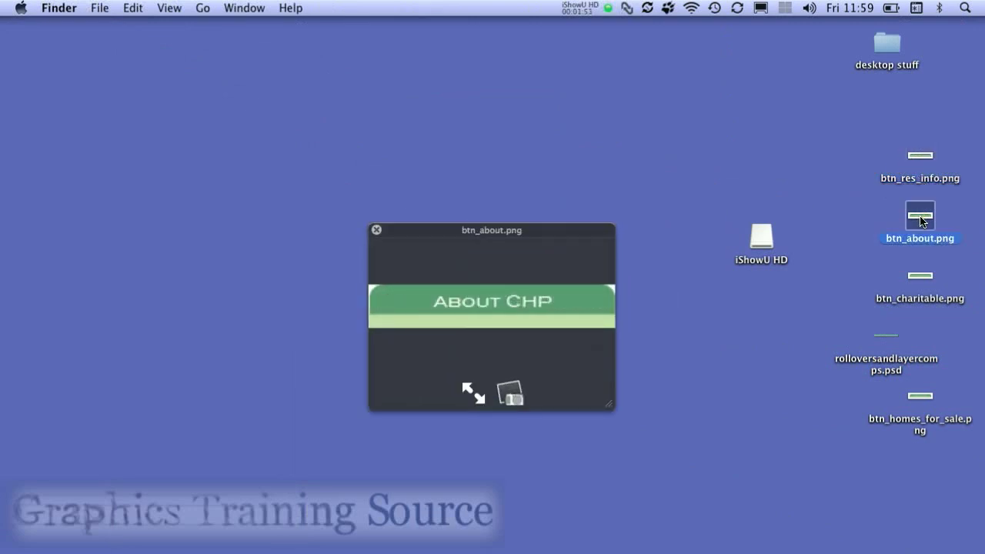
pyautogui.click(920, 277)
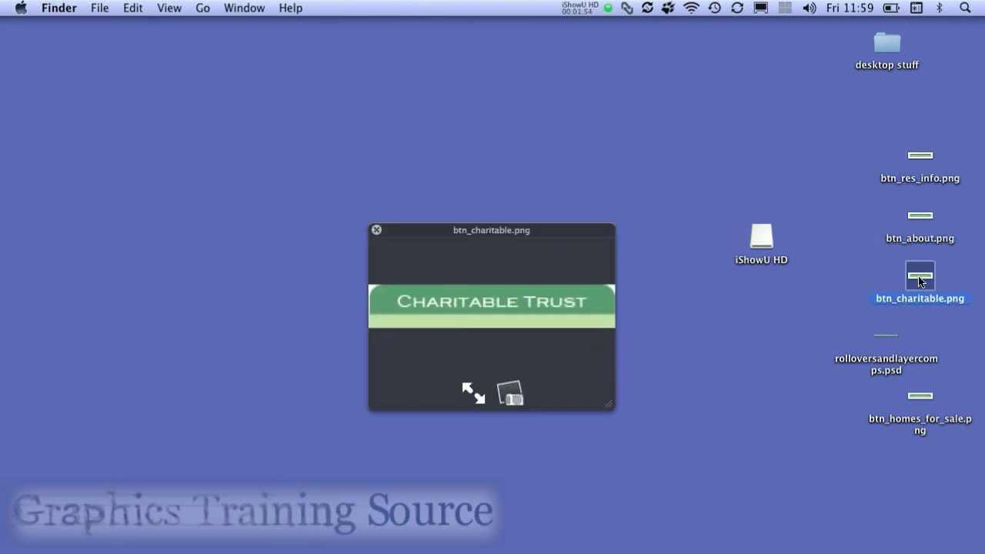
pyautogui.click(918, 394)
pyautogui.press('space')
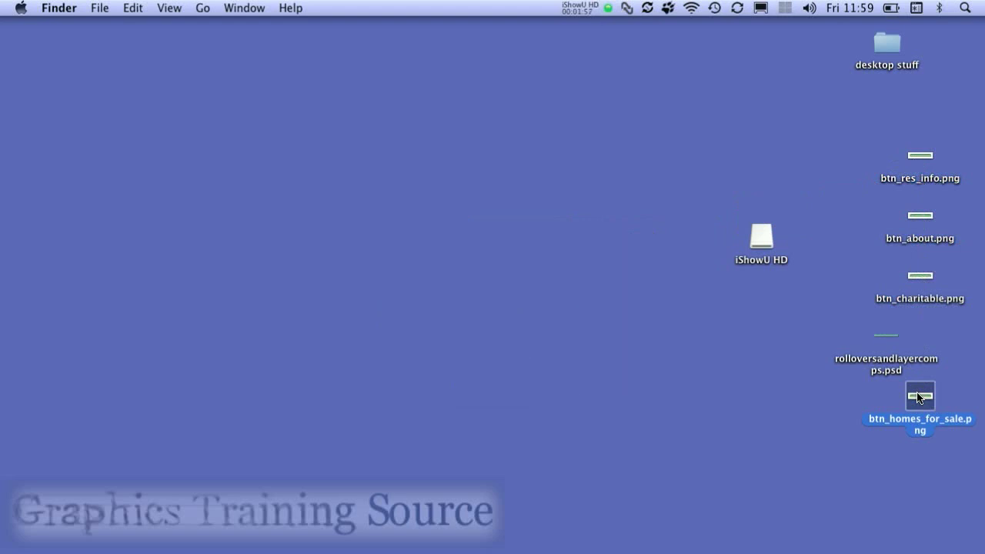
pyautogui.press('super+Tab')
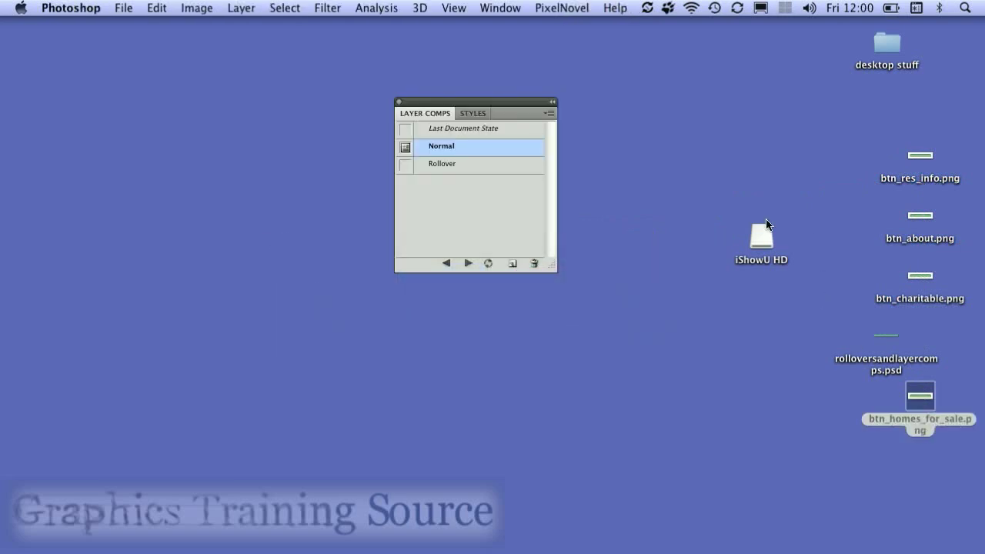
# Back in Photoshop, apply the Rollover layer comp so the tabs turn light green.
pyautogui.press('super+Tab')
pyautogui.press('super+Tab')
pyautogui.press('super+Tab')
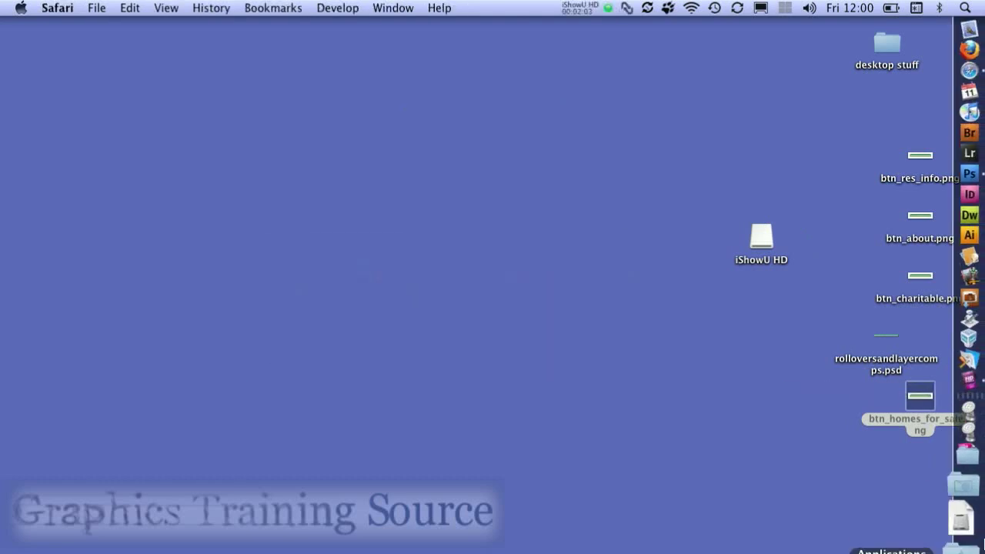
pyautogui.press('super+Tab')
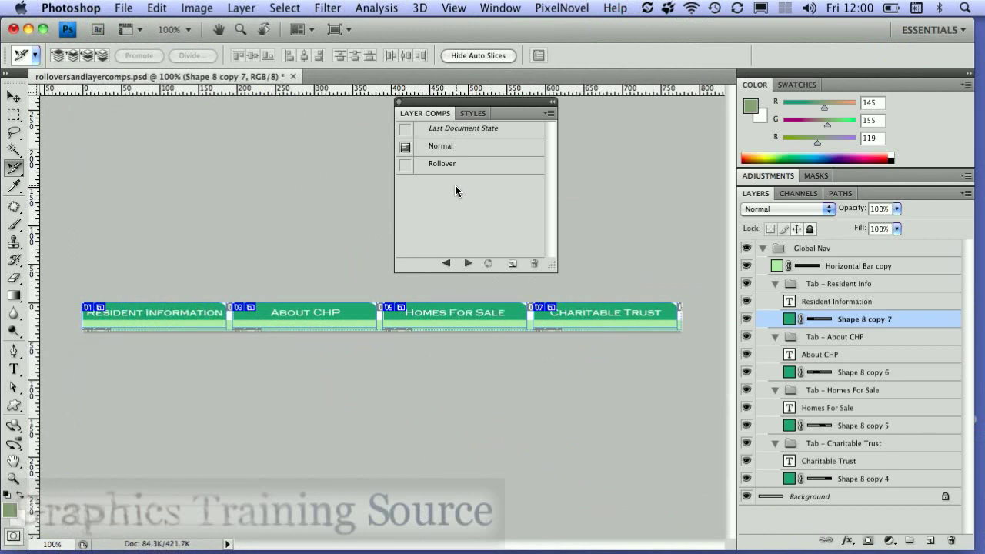
pyautogui.click(404, 166)
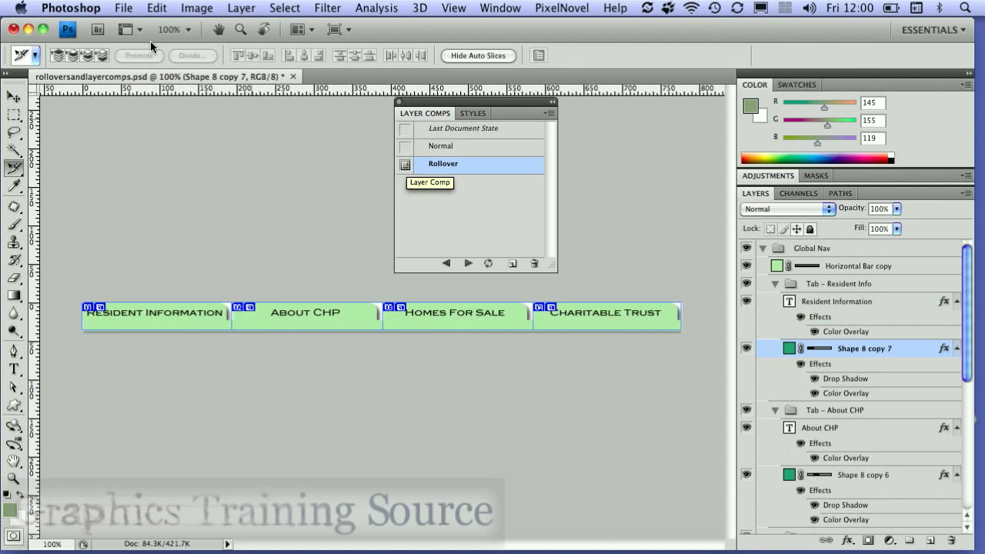
pyautogui.click(123, 8)
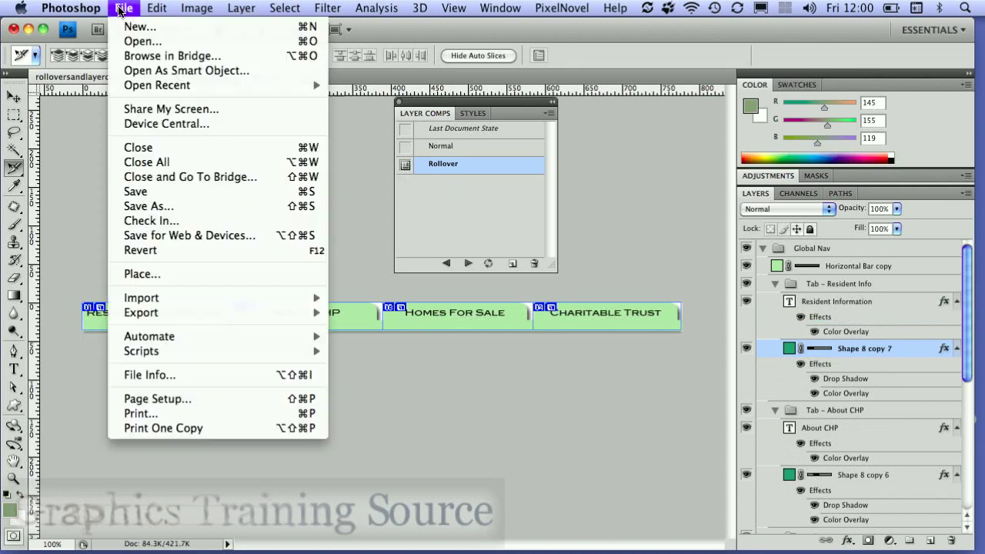
# In Save for Web, select the Resident Information, Homes For Sale and Charitable Trust slices and start saving.
pyautogui.click(156, 235)
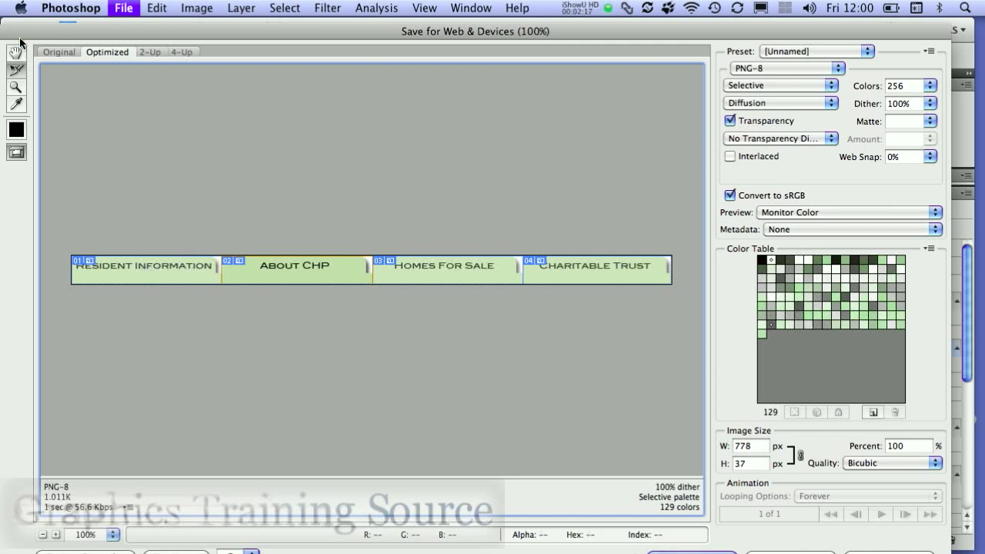
pyautogui.click(140, 261)
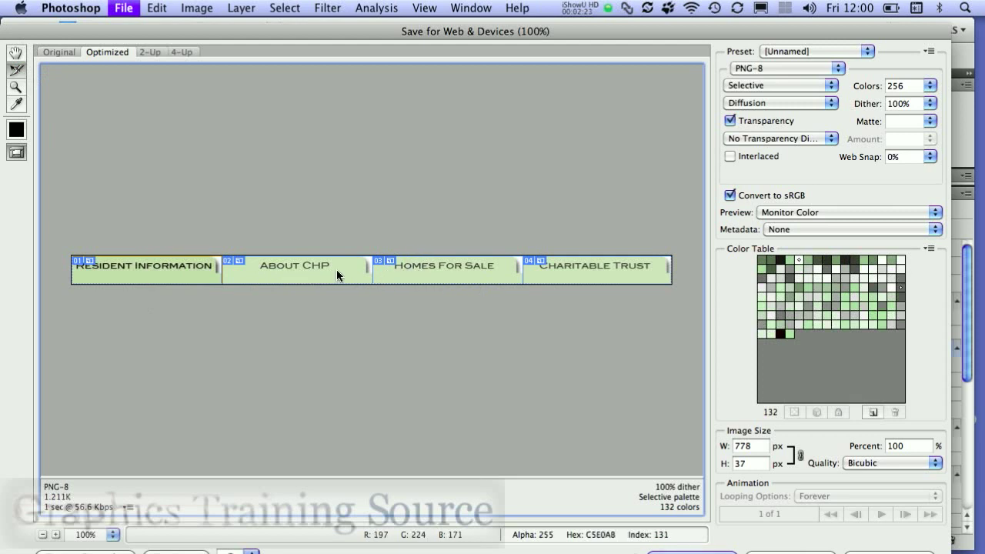
pyautogui.click(397, 274)
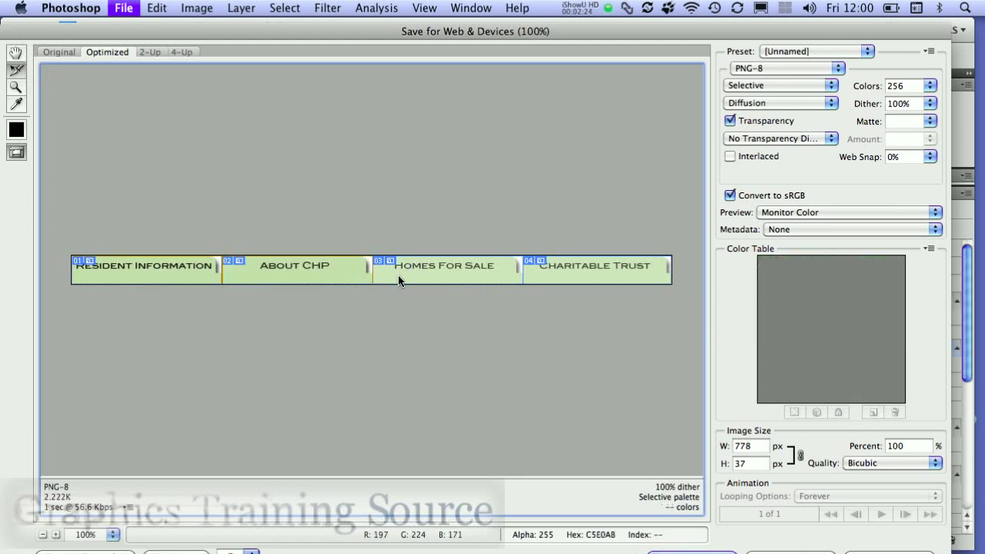
pyautogui.click(621, 277)
pyautogui.click(689, 551)
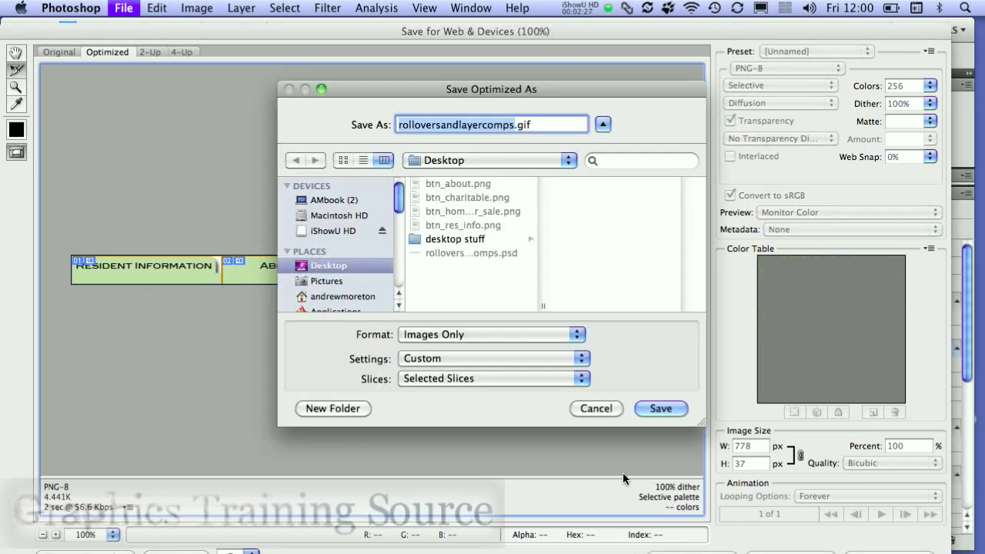
# Add '_over' after the slice name in file naming, then save the rollover PNGs.
pyautogui.click(499, 359)
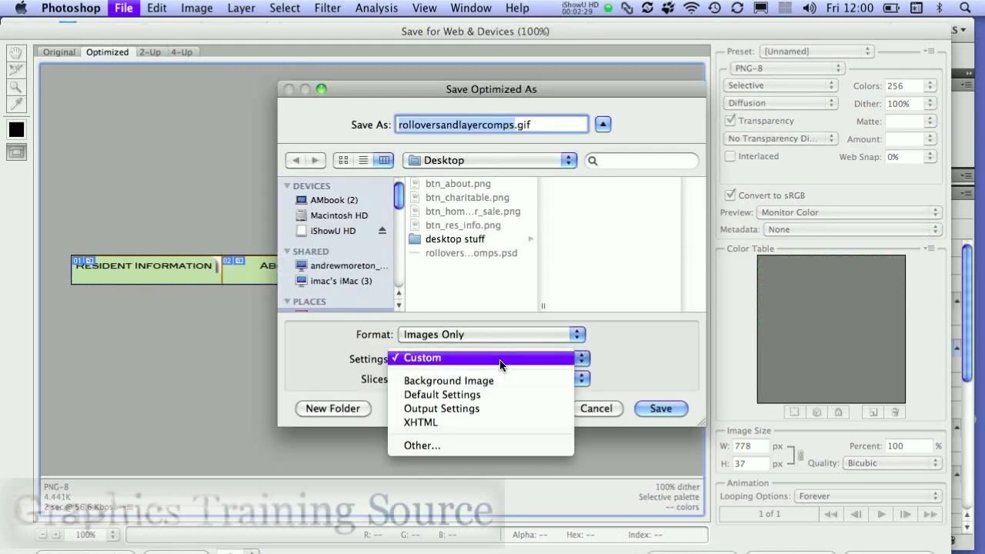
pyautogui.click(474, 445)
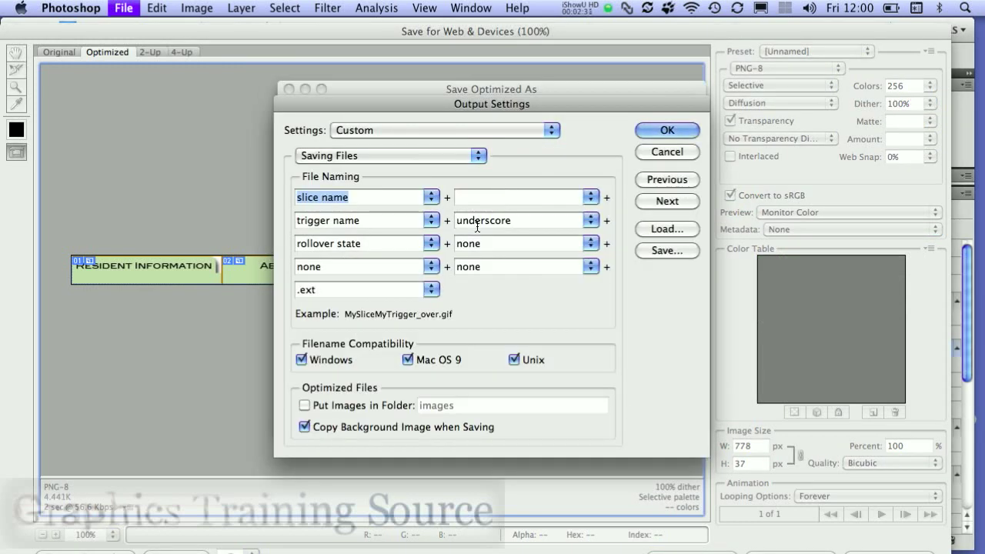
pyautogui.click(498, 200)
pyautogui.write('over')
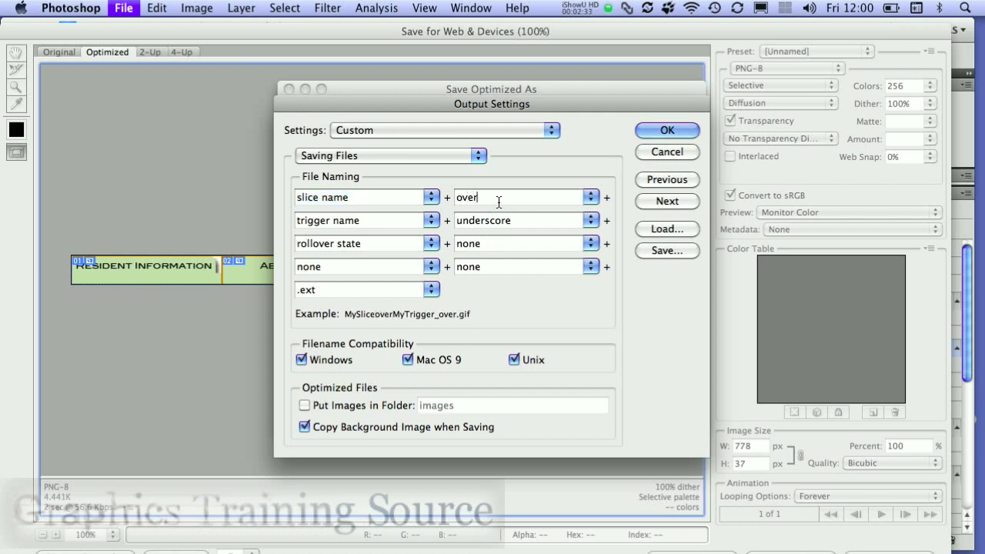
pyautogui.click(457, 197)
pyautogui.write('_')
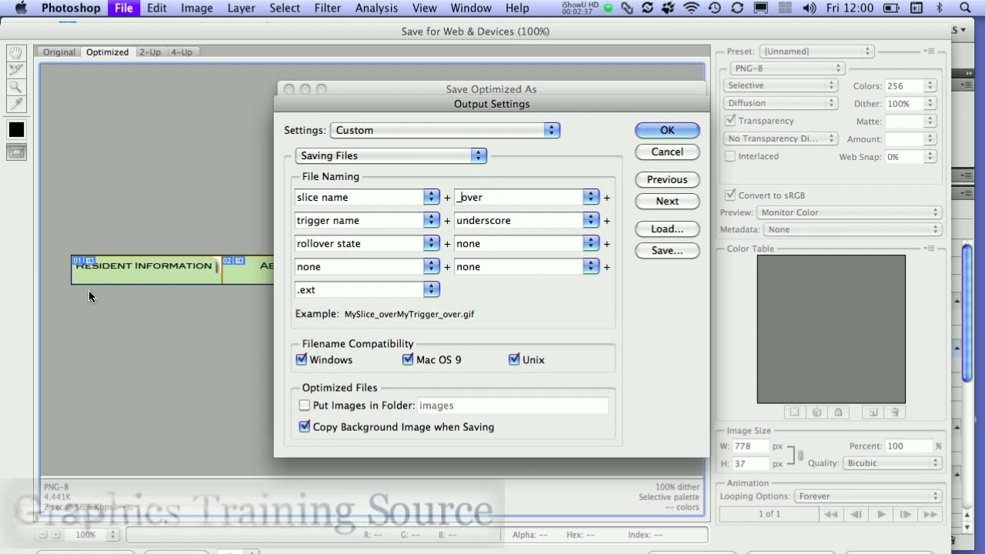
pyautogui.click(666, 130)
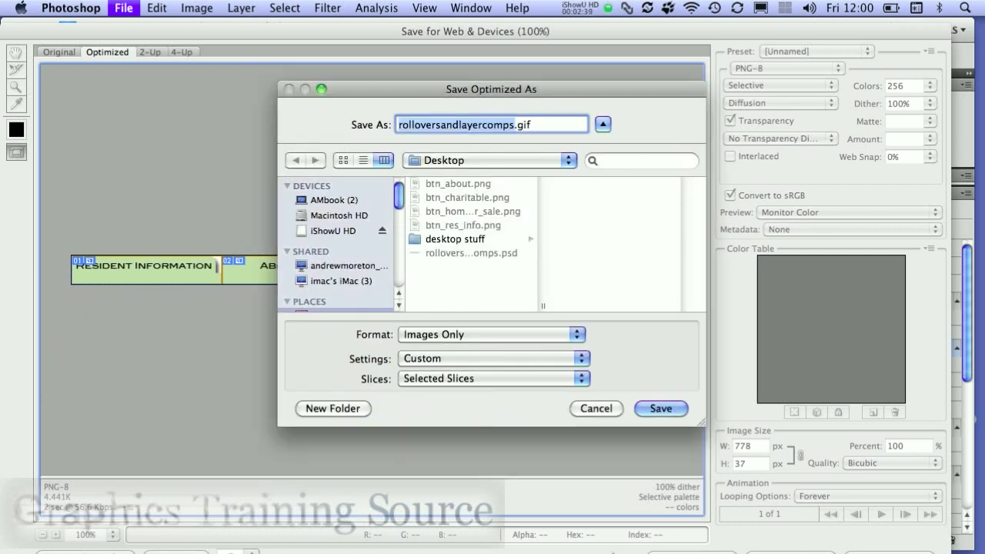
pyautogui.click(680, 409)
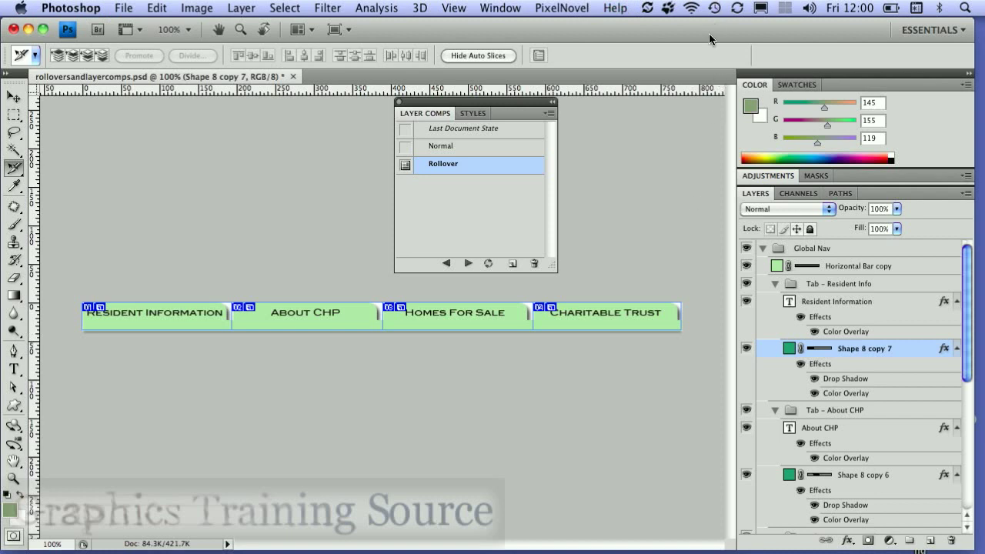
pyautogui.press('F11')
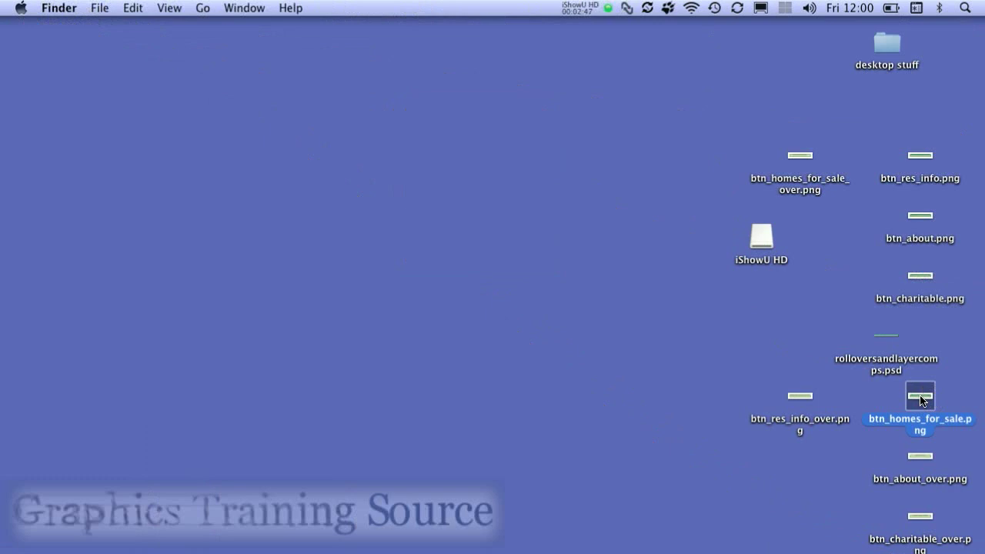
# Quick Look the exported tab PNGs, stepping between normal and _over versions, then return to Photoshop.
pyautogui.click(918, 462)
pyautogui.press('space')
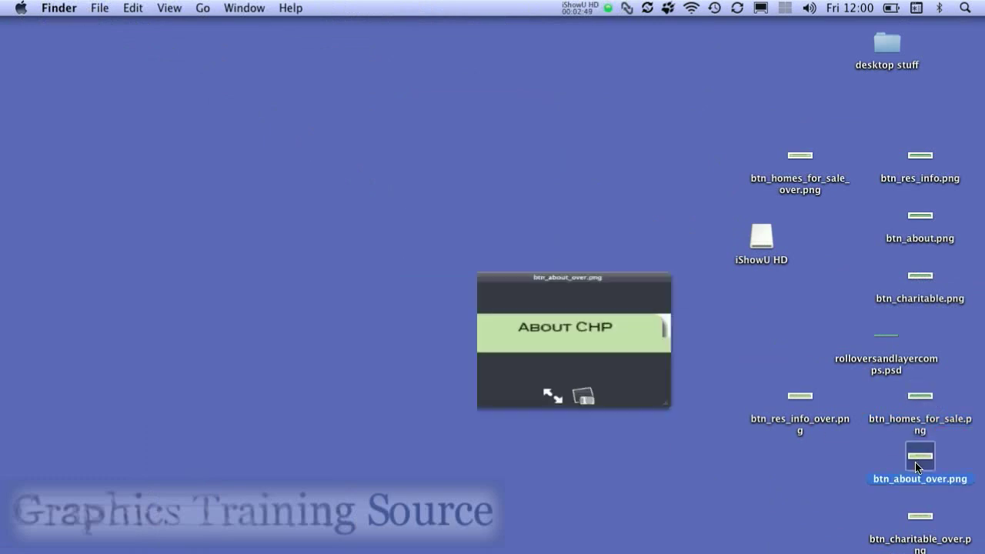
pyautogui.press('Up')
pyautogui.press('Down')
pyautogui.press('Down')
pyautogui.press('Up')
pyautogui.press('Up')
pyautogui.press('Up')
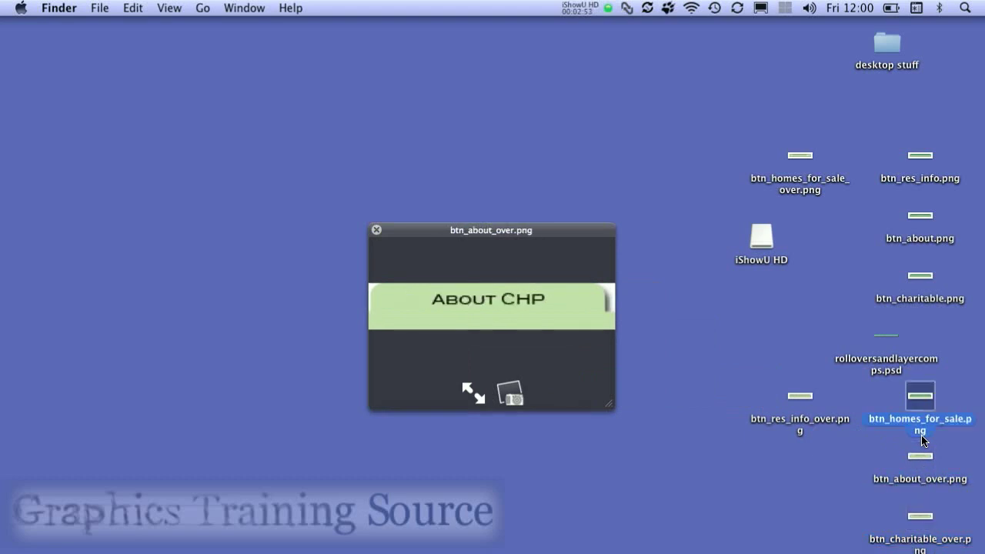
pyautogui.press('Up')
pyautogui.press('Up')
pyautogui.press('Down')
pyautogui.press('Down')
pyautogui.press('Down')
pyautogui.press('Down')
pyautogui.press('Down')
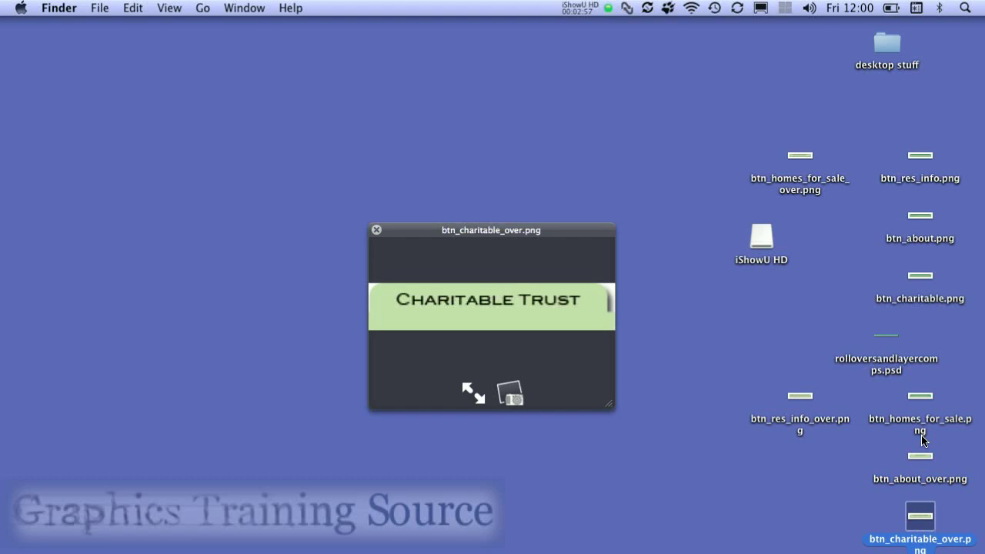
pyautogui.press('Up')
pyautogui.press('Up')
pyautogui.press('Up')
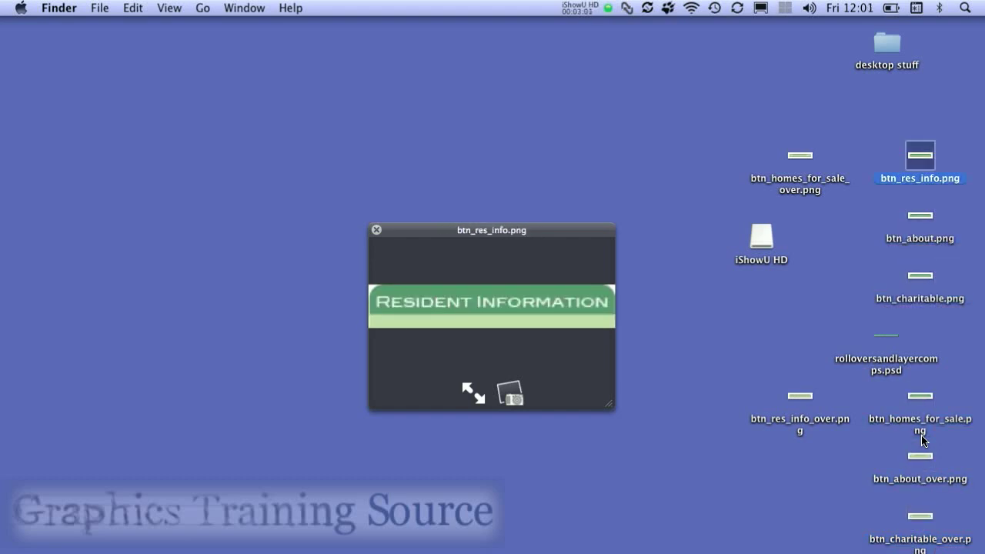
pyautogui.press('space')
pyautogui.press('super+Tab')
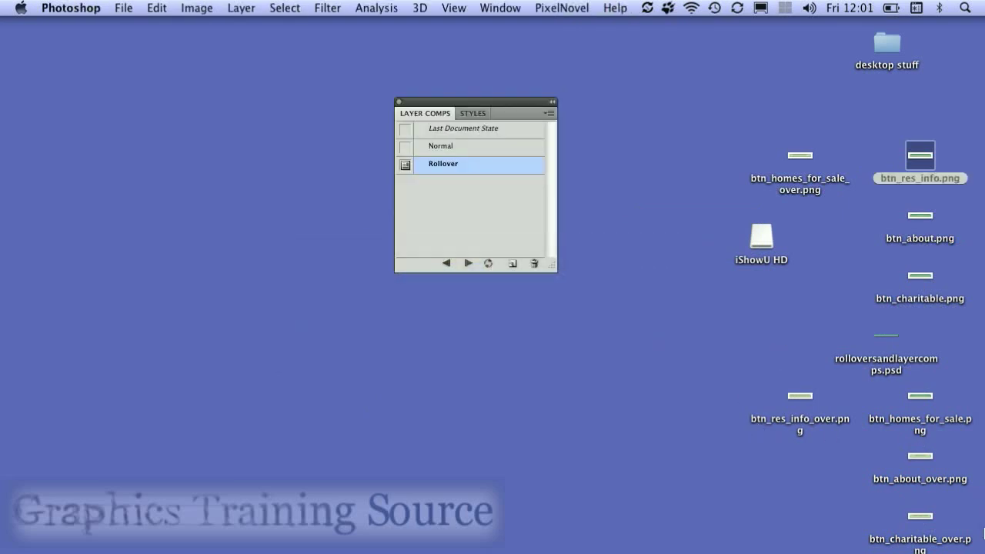
# Retype the Charitable Trust tab label as The Charity and commit the text.
pyautogui.click(965, 500)
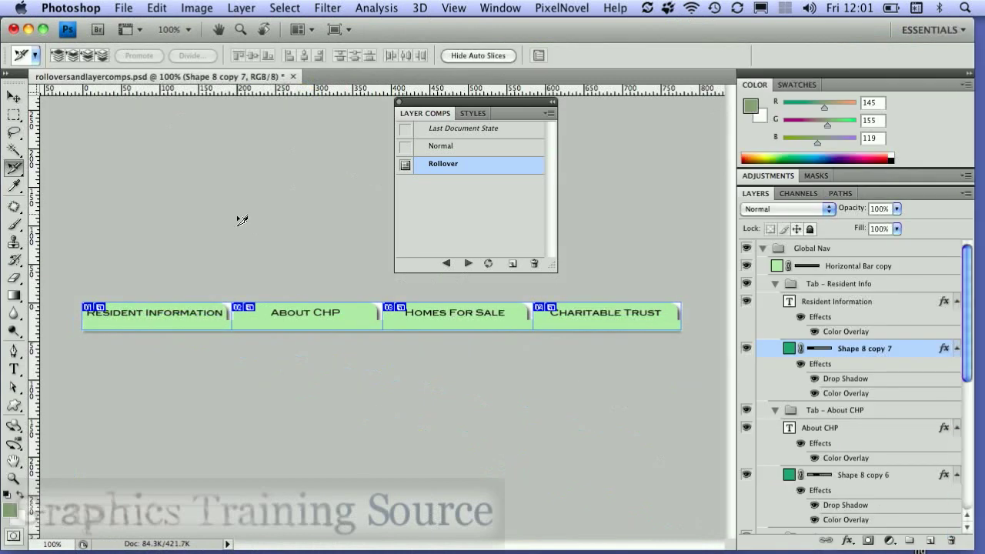
pyautogui.click(17, 370)
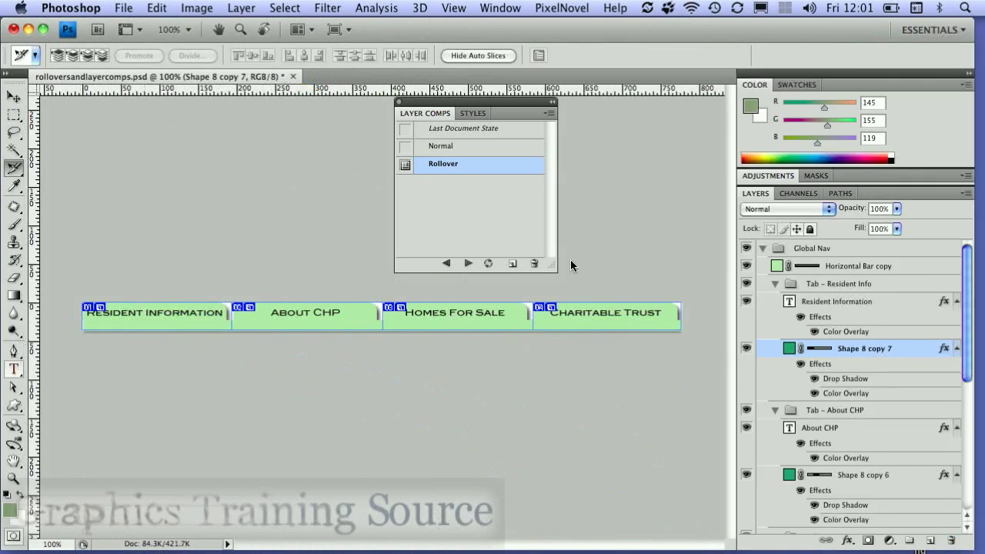
pyautogui.doubleClick(588, 314)
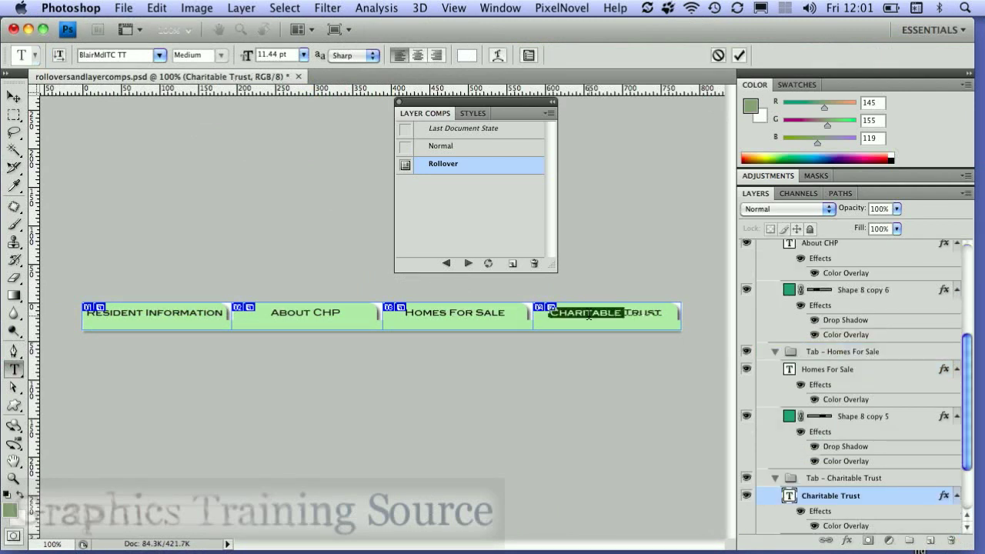
pyautogui.press('super+a')
pyautogui.write('CHP Char')
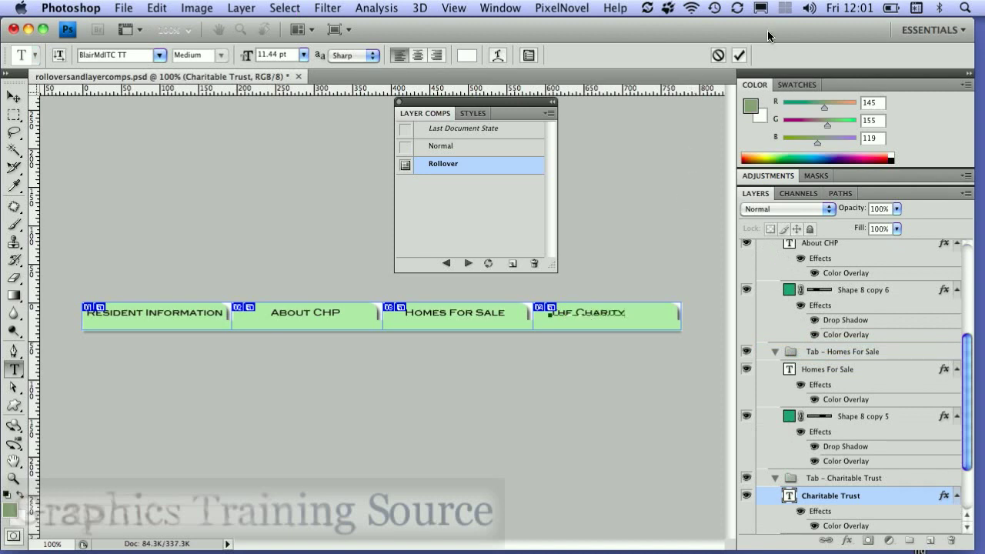
pyautogui.click(739, 55)
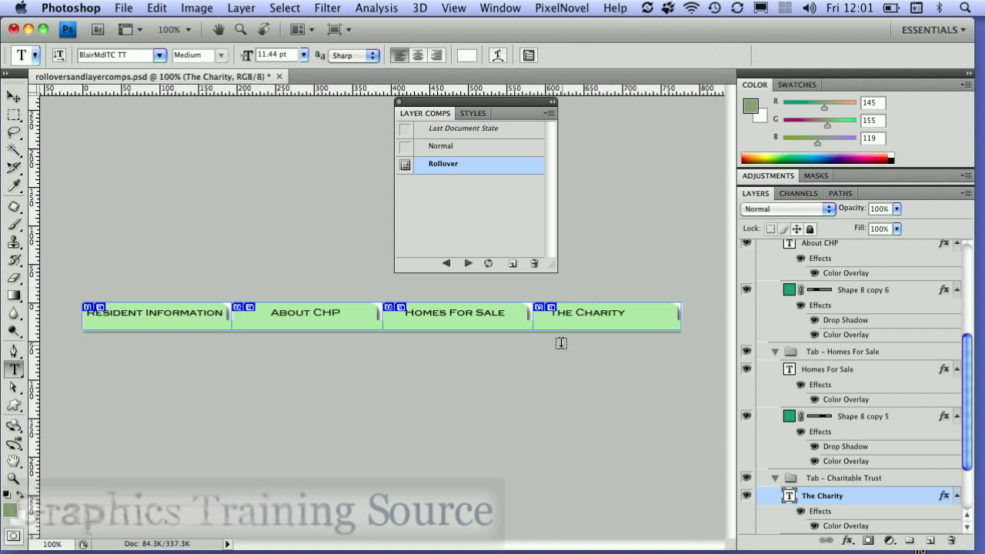
# Shift The Charity label right to centre it on its tab.
pyautogui.press('v')
pyautogui.moveTo(580, 316); pyautogui.dragTo(596, 314)
pyautogui.press('Right')
pyautogui.press('Right')
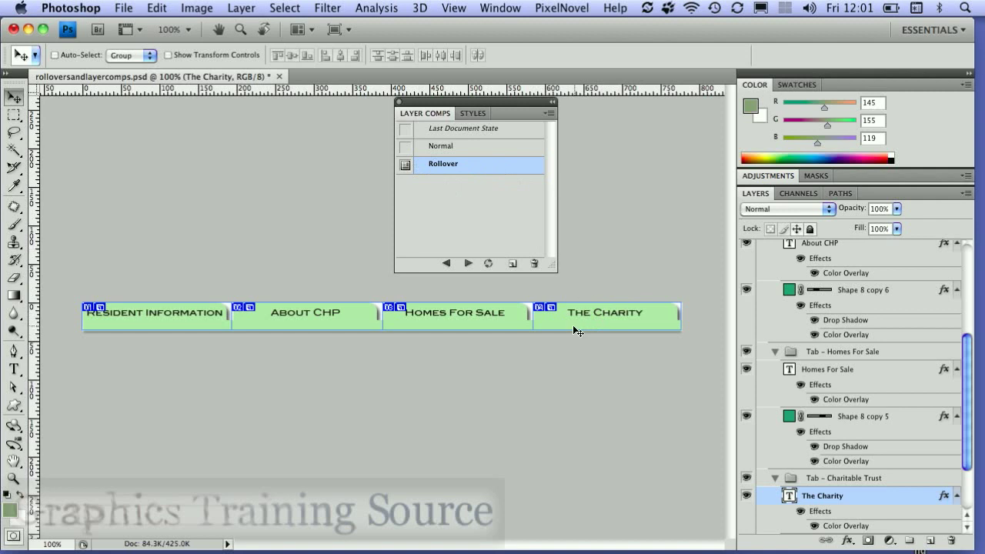
# Settle on the Normal layer comp after comparing it with Rollover, then open Save for Web & Devices.
pyautogui.click(405, 149)
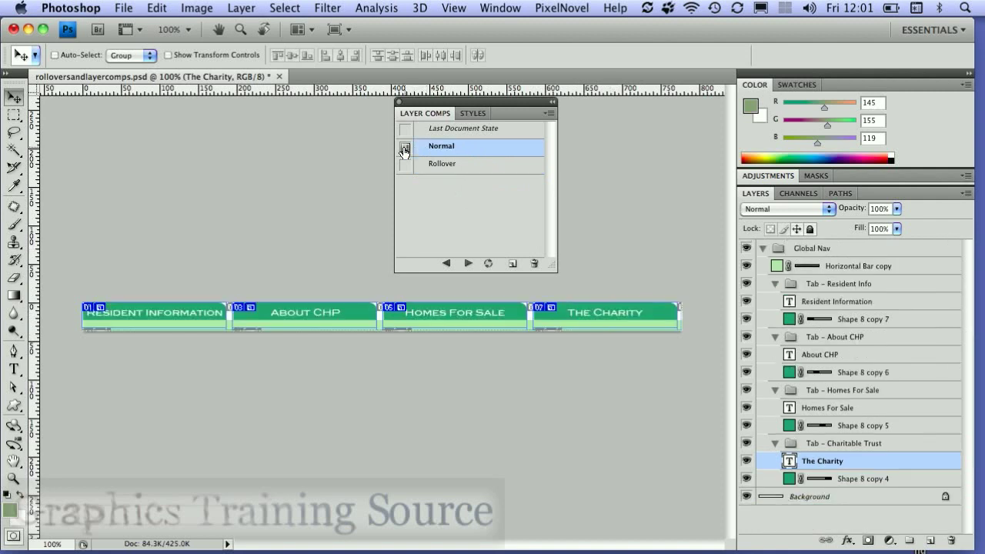
pyautogui.click(405, 166)
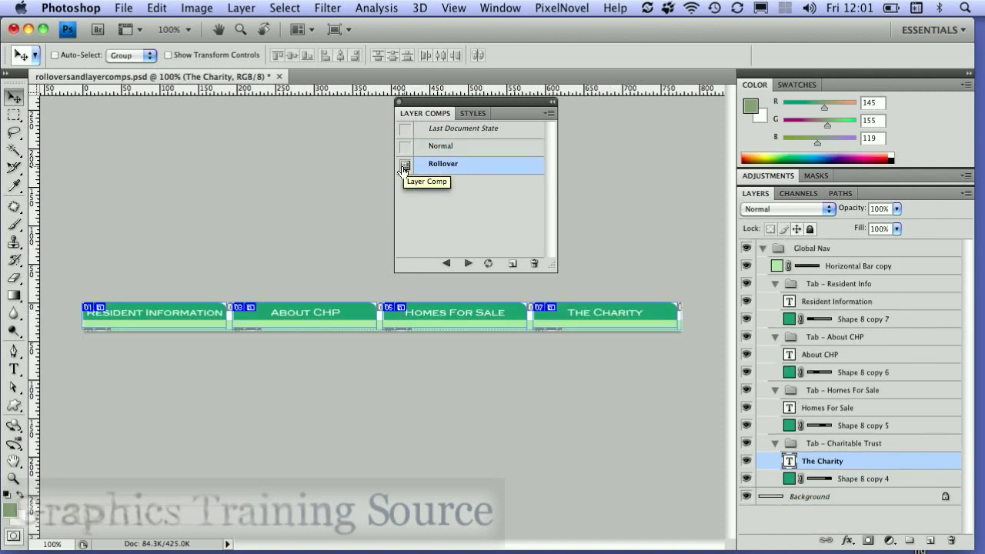
pyautogui.click(405, 149)
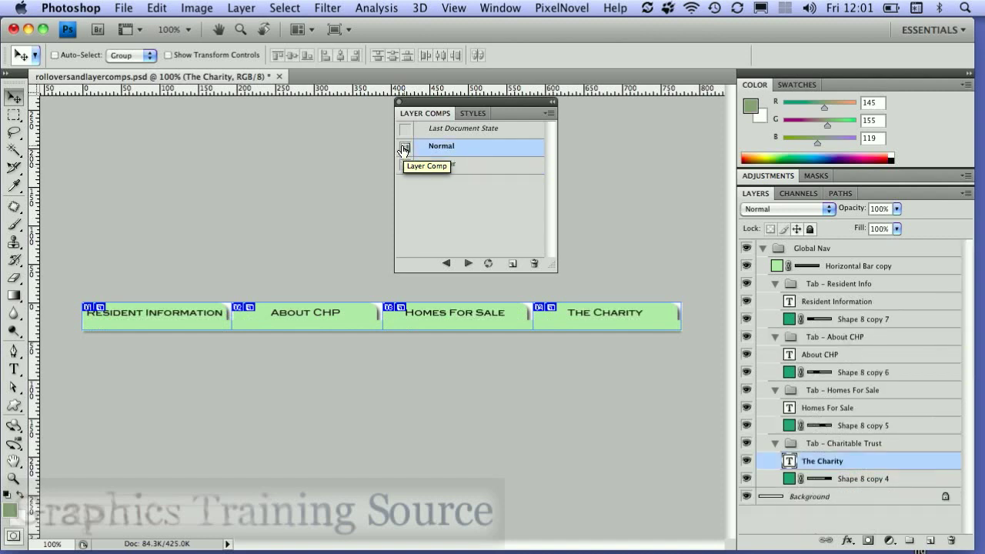
pyautogui.click(404, 166)
pyautogui.click(405, 149)
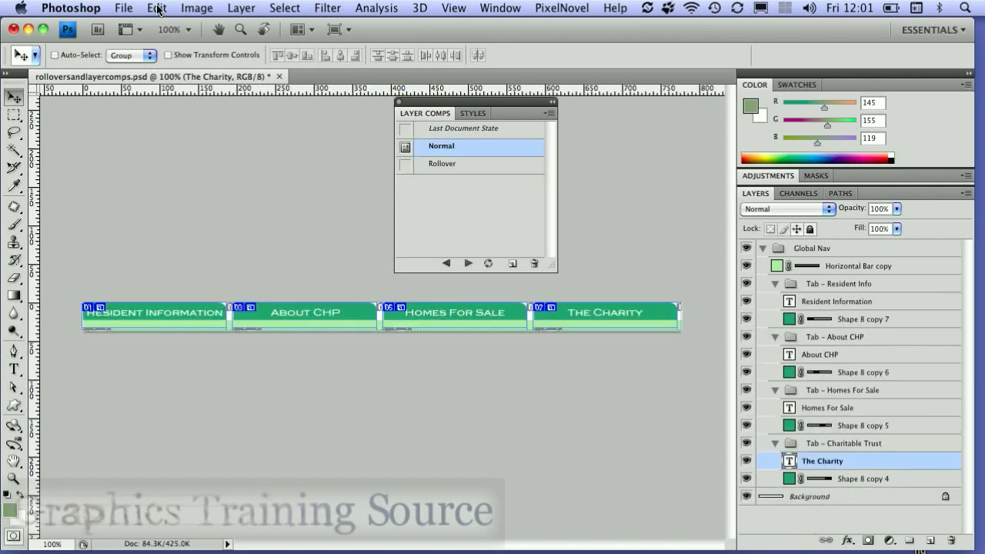
pyautogui.click(123, 8)
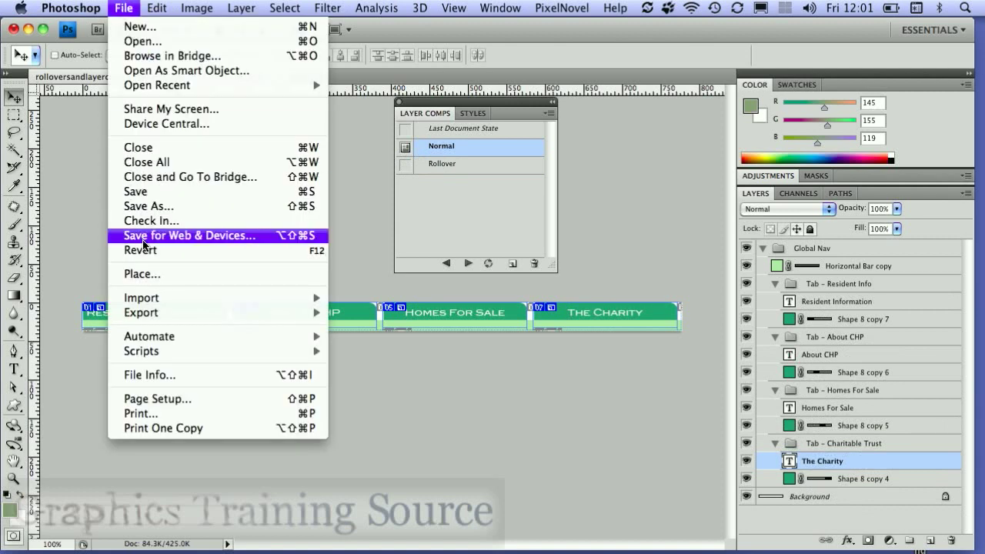
pyautogui.click(143, 240)
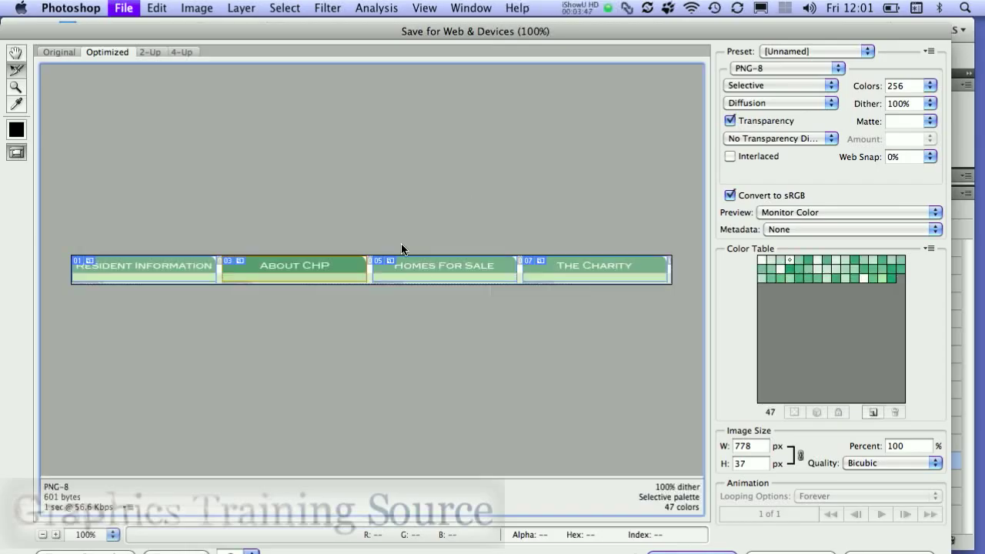